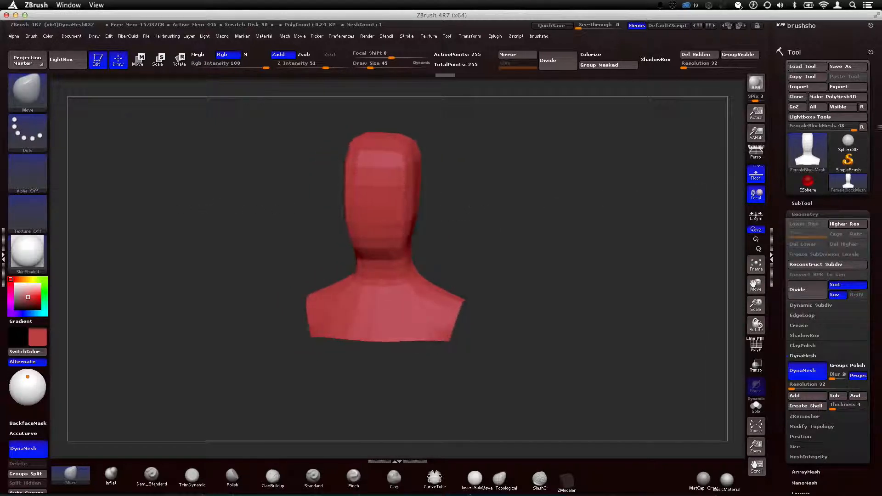
- Reconstruct a lower subdivision level for the bust, go back up to level 2 and delete the lower level
click(797, 264)
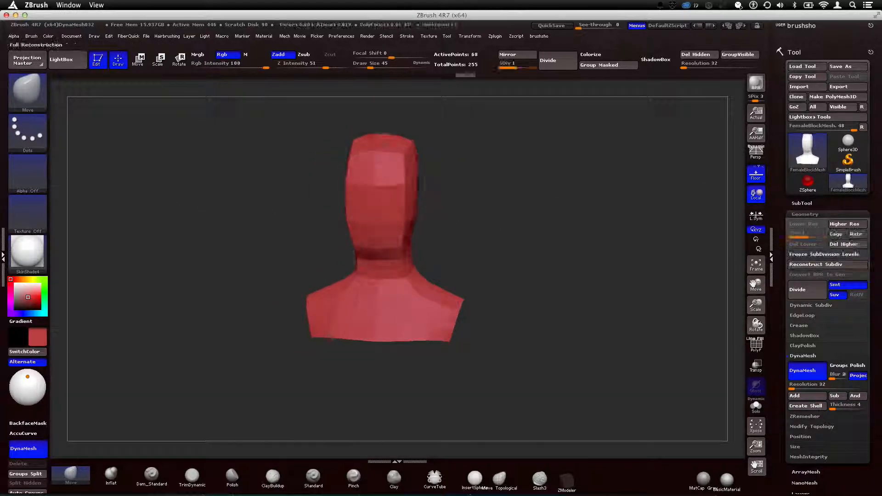
drag(586, 211, 537, 194)
drag(400, 209, 280, 213)
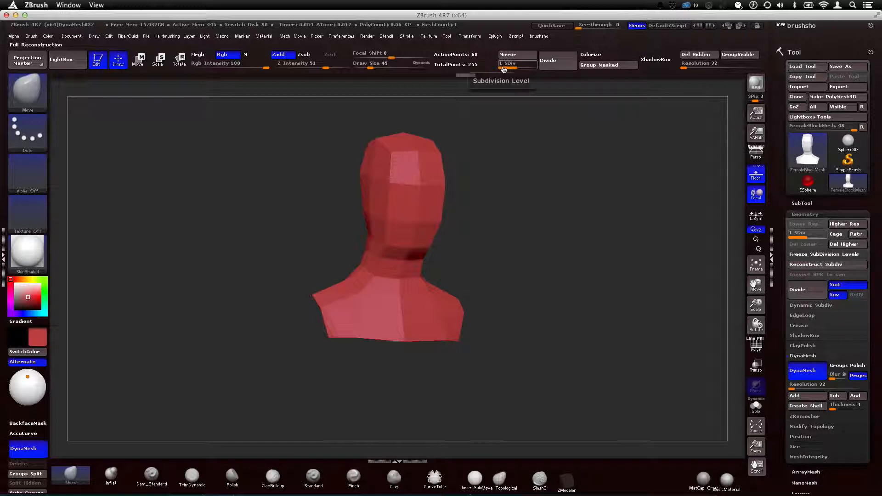
click(528, 64)
click(802, 244)
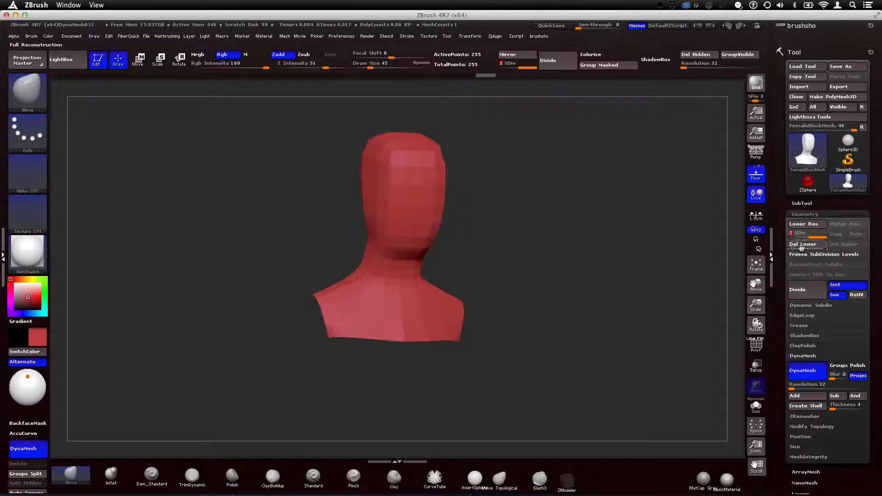
- Display the polygon wireframe on the bust and subdivide the mesh once
drag(737, 242, 142, 216)
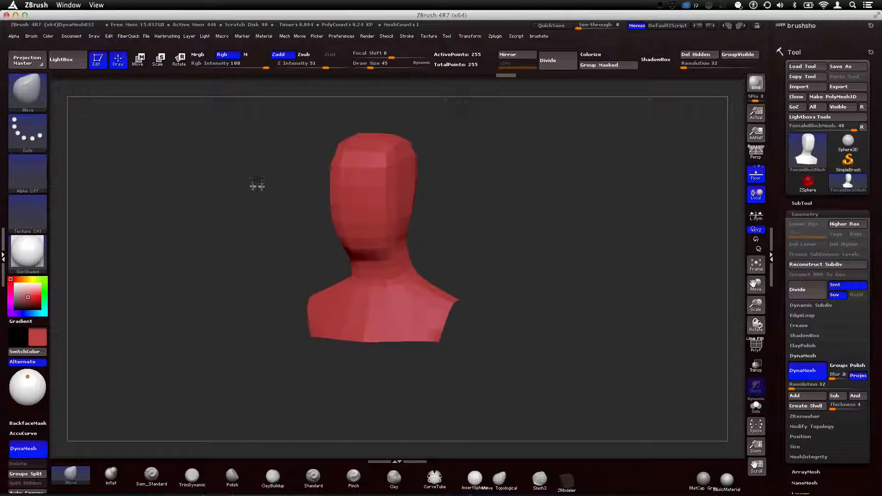
drag(320, 202, 456, 195)
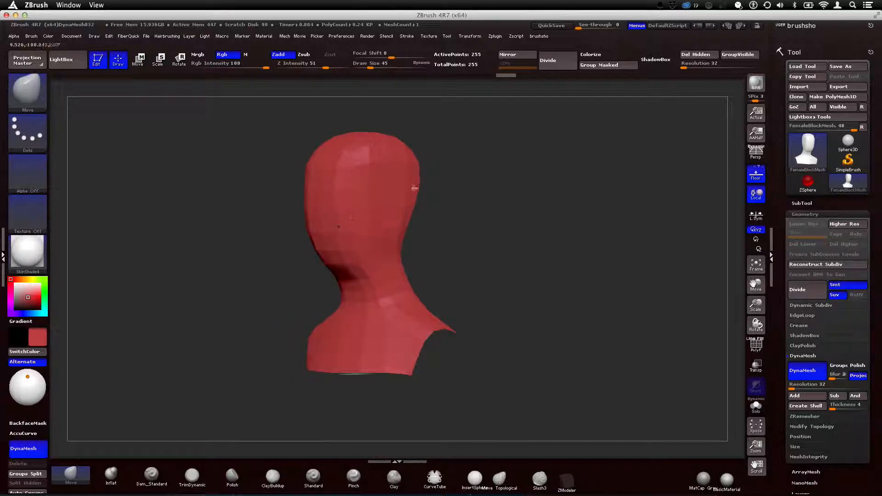
mouse_move(403, 212)
mouse_down()
mouse_move(527, 216)
mouse_move(496, 211)
mouse_move(546, 203)
mouse_up()
drag(429, 194, 460, 209)
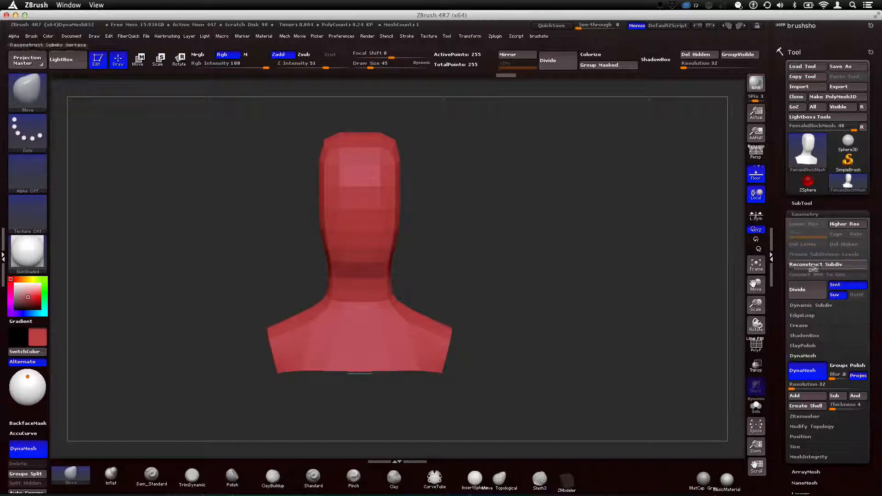
drag(461, 180, 459, 158)
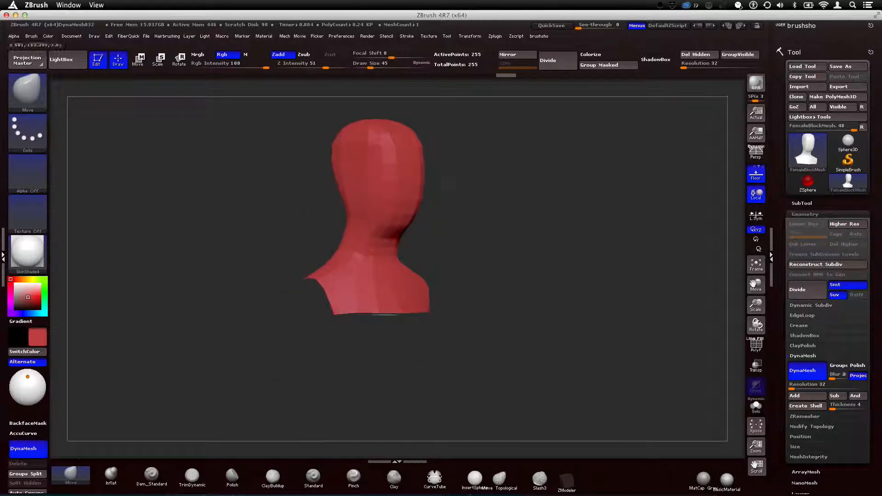
drag(499, 166, 484, 164)
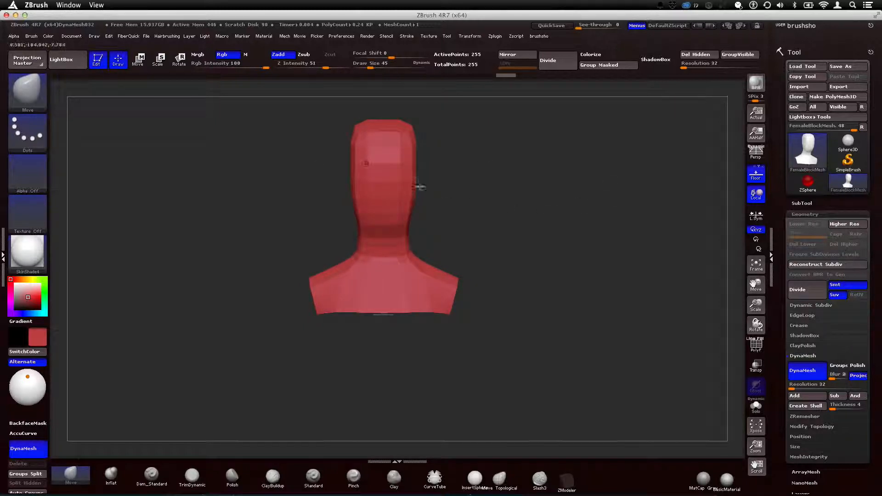
click(756, 348)
key(ctrl+d)
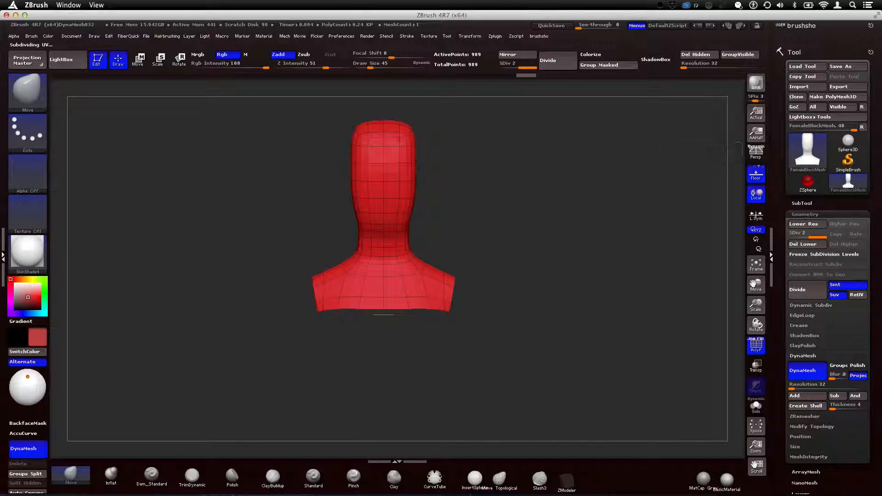
- Try deleting the bust's lower subdivision level, and undo the deletion
alt+drag(543, 154, 552, 401)
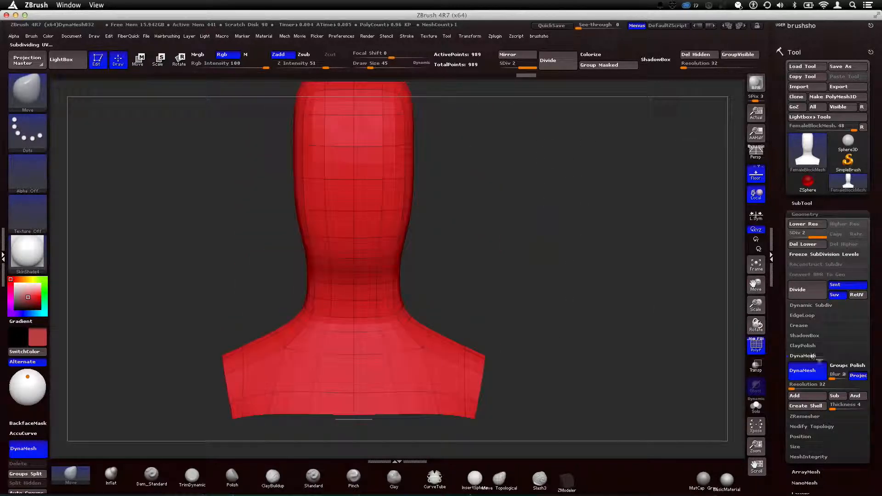
alt+drag(552, 229, 576, 290)
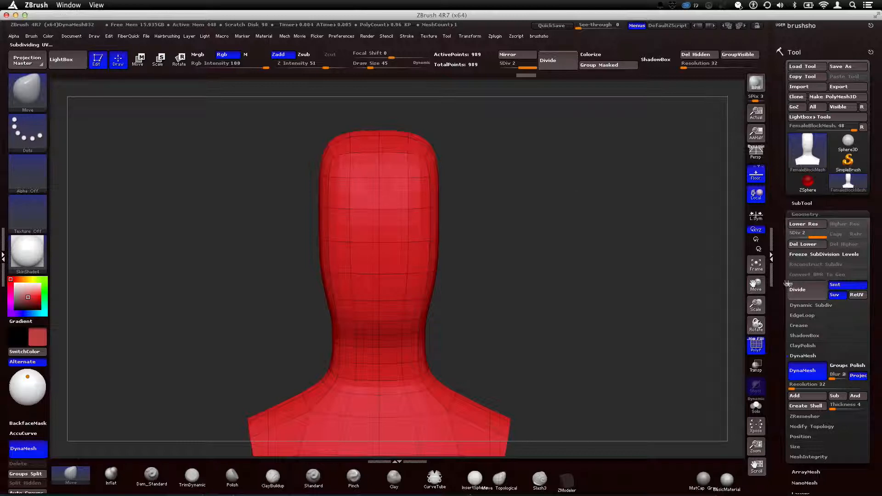
click(807, 244)
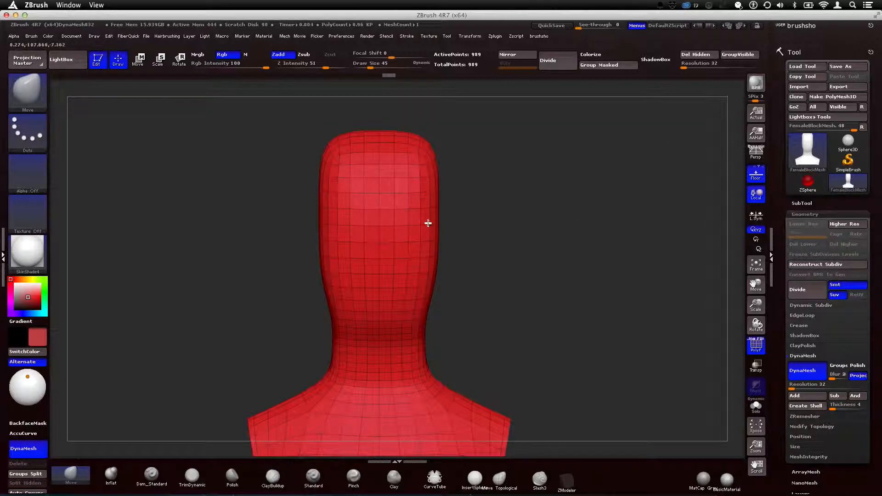
key(shift+d)
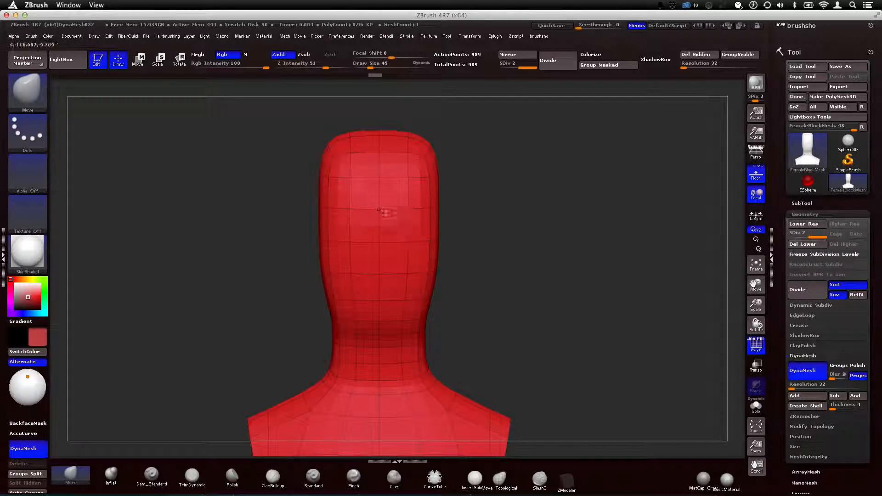
alt+drag(578, 216, 578, 179)
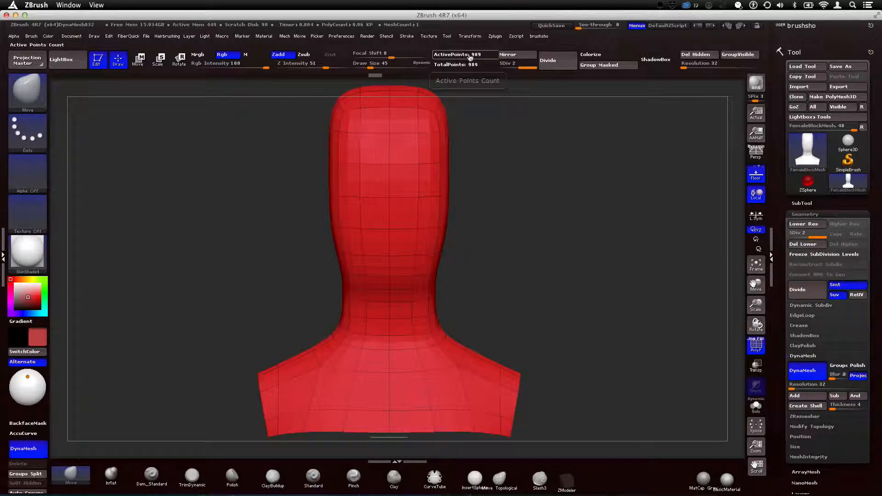
- Return to the undivided base mesh and divide the bust once to subdivision level 2
click(803, 224)
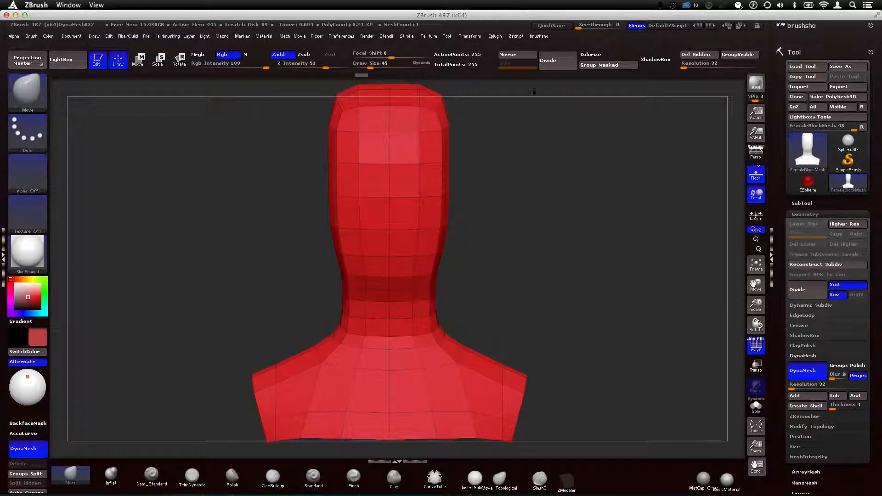
click(807, 297)
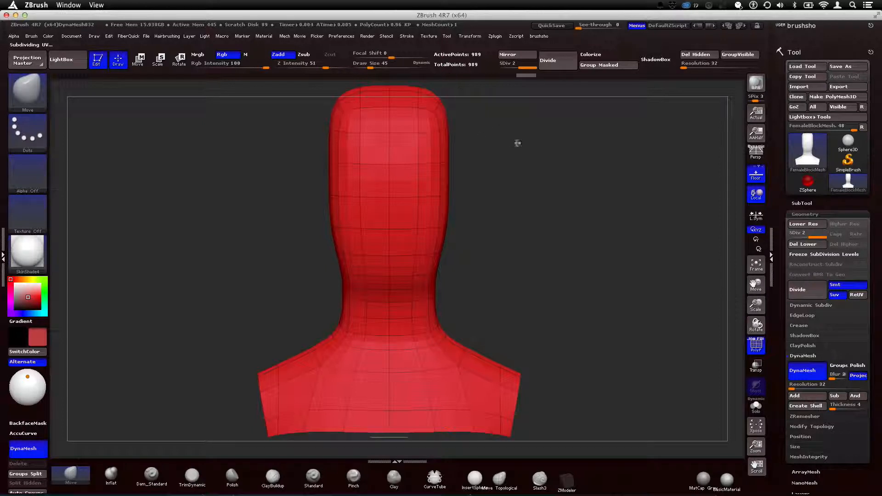
- Choose the Move brush and set its draw size to about 115 for shaping the head
mouse_move(547, 216)
mouse_down()
mouse_move(522, 167)
mouse_move(539, 209)
mouse_move(551, 207)
mouse_up()
drag(477, 199, 485, 214)
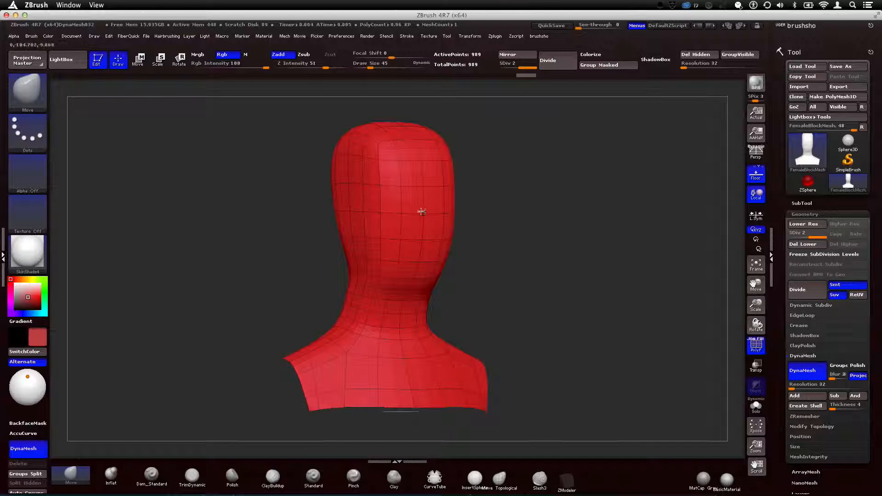
key(b)
key(m)
key(v)
mouse_move(311, 198)
shift+mouse_down()
mouse_move(290, 212)
mouse_move(297, 270)
mouse_move(315, 297)
shift+mouse_up()
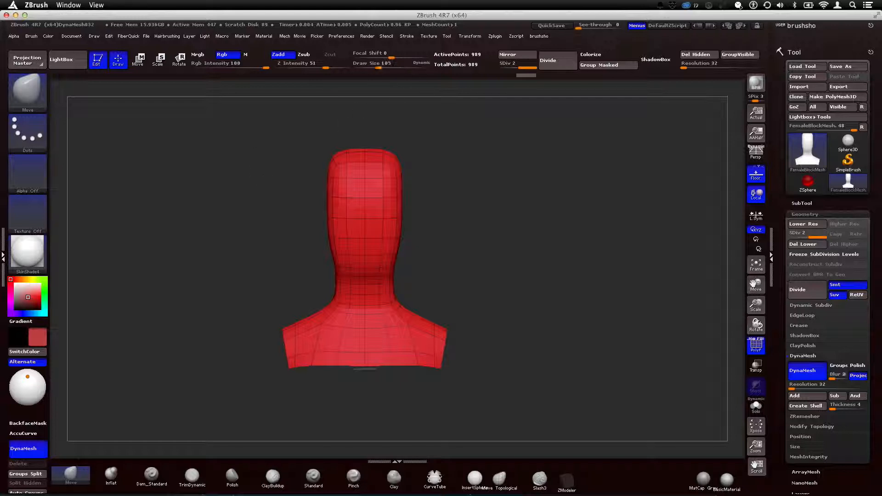
mouse_move(381, 68)
mouse_down()
mouse_move(398, 70)
mouse_move(385, 69)
mouse_up()
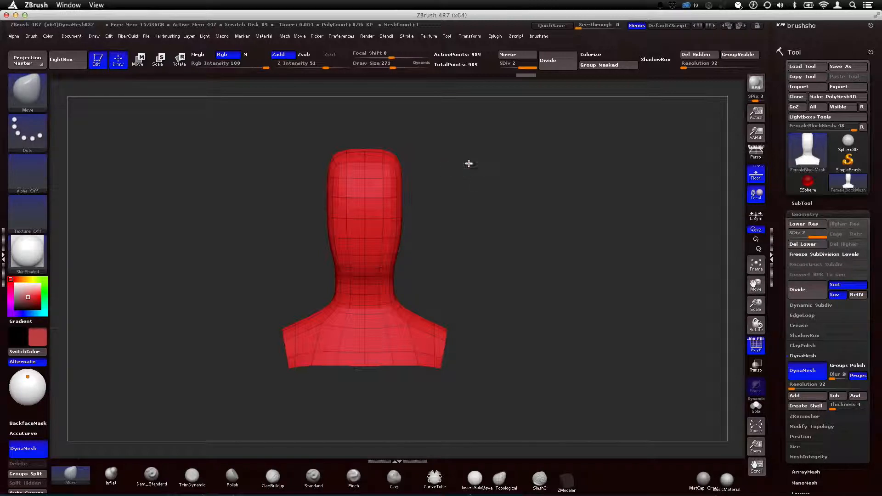
key(])
key(shift)
click(385, 69)
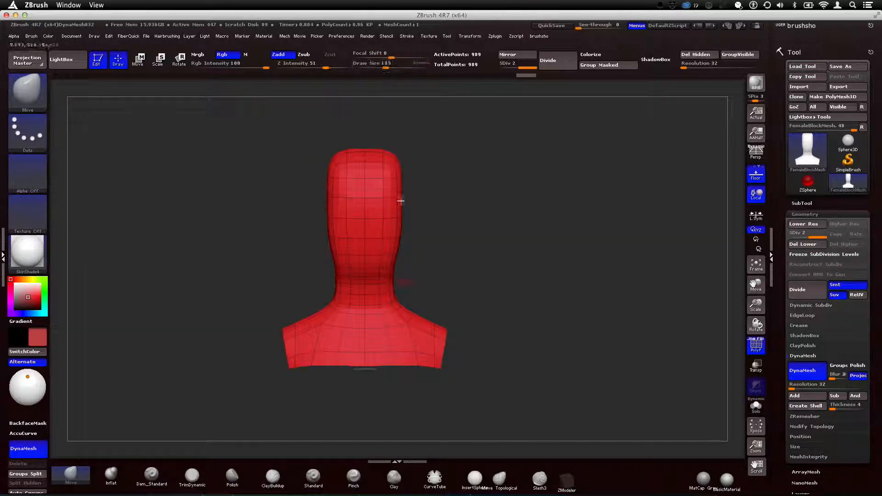
- Reshape the jaw, neck and back of the head with the Move brush, smoothing the back of the neck
drag(446, 224, 407, 216)
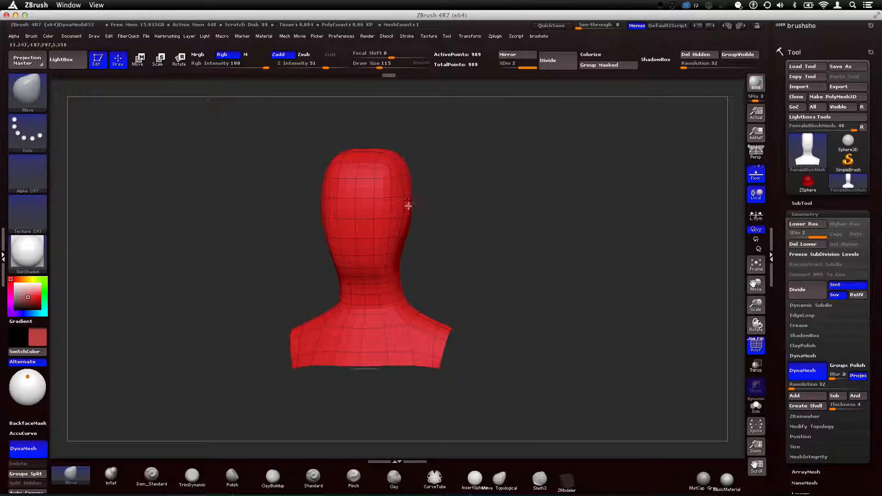
drag(341, 281, 390, 261)
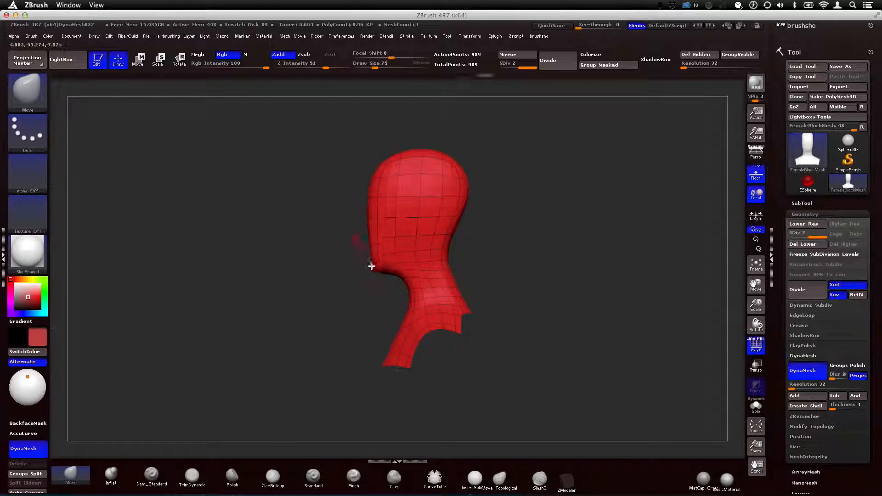
mouse_move(446, 277)
mouse_down()
mouse_move(498, 290)
mouse_move(440, 285)
mouse_up()
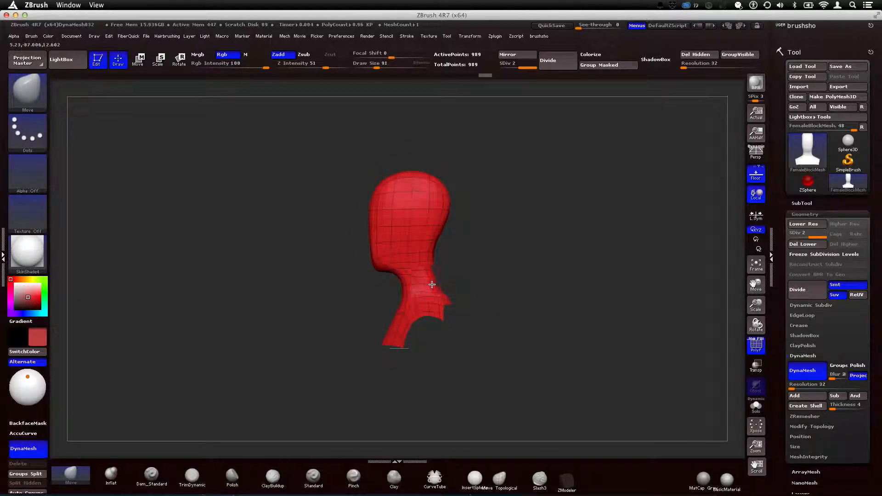
key(b)
key(s)
key(t)
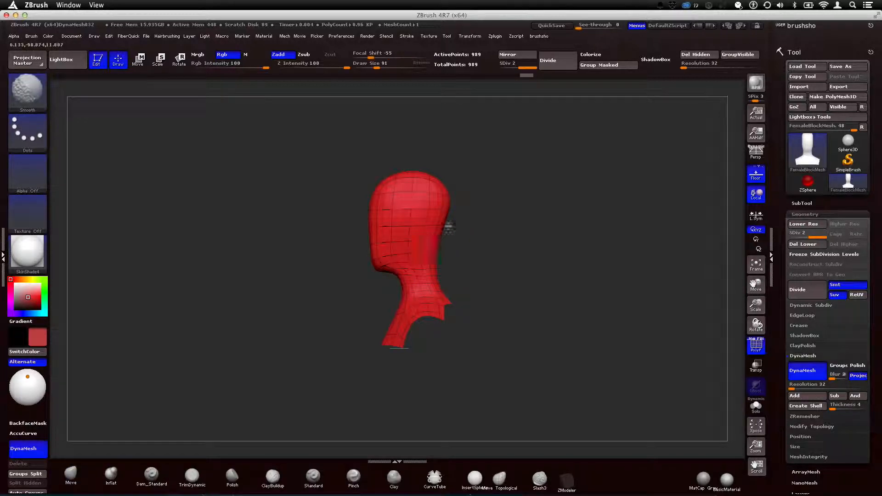
key(b)
key(m)
key(v)
mouse_move(457, 239)
shift+mouse_down()
mouse_move(497, 238)
mouse_move(454, 223)
shift+mouse_up()
- Hide the polygon wireframe and switch to the ClayBuildup brush
click(756, 346)
drag(556, 285, 519, 276)
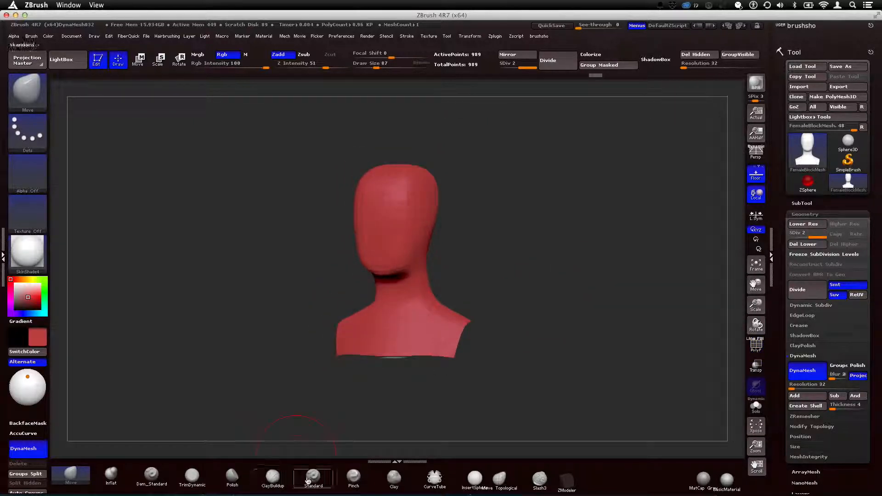
click(272, 477)
drag(487, 239, 454, 220)
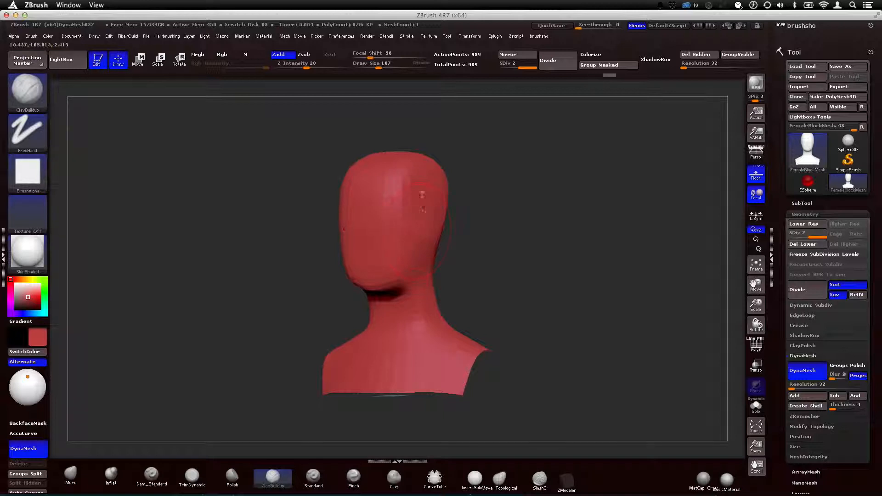
shift+drag(508, 238, 516, 222)
- Refine the sides of the cranium, the cheeks and the jaw with the Move brush at draw size 91
click(84, 470)
mouse_move(201, 331)
mouse_down()
mouse_move(329, 202)
mouse_move(269, 199)
mouse_move(450, 191)
mouse_move(392, 183)
mouse_up()
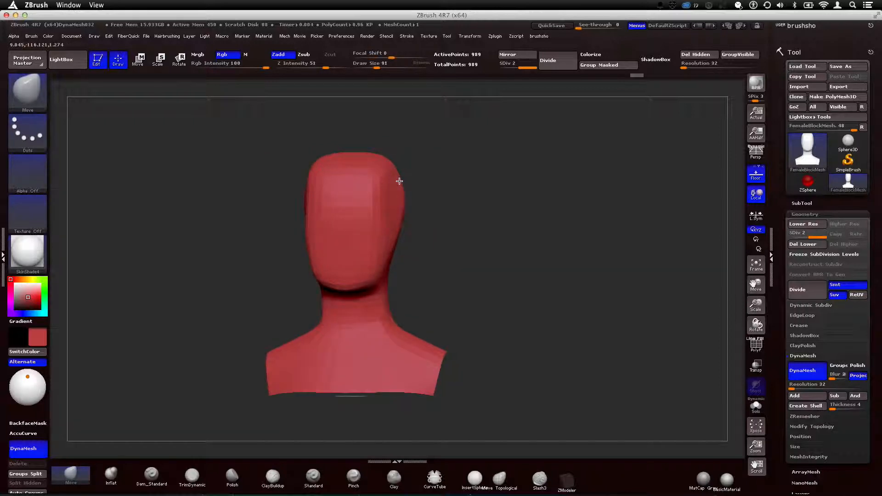
key(shift)
shift+drag(407, 200, 388, 223)
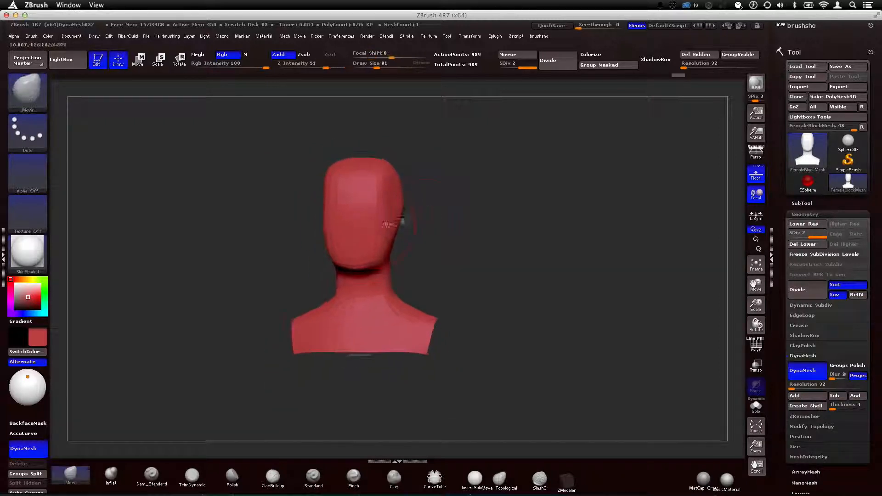
drag(396, 256, 383, 259)
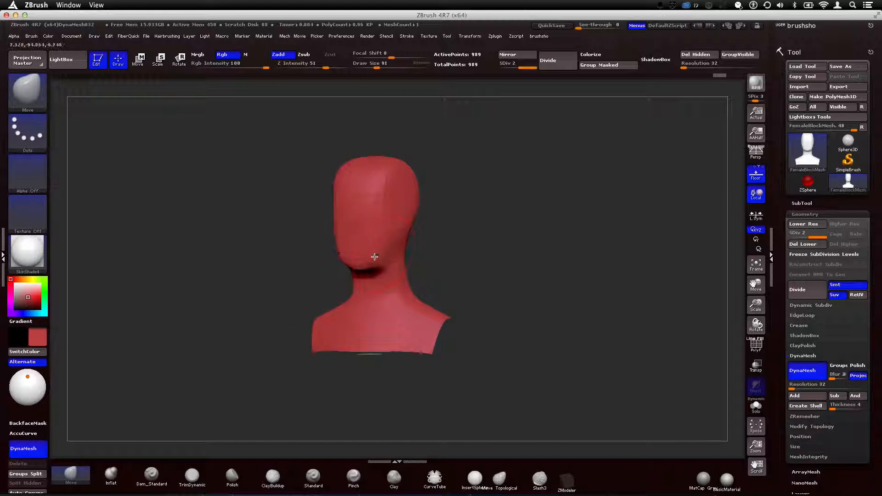
drag(445, 258, 349, 275)
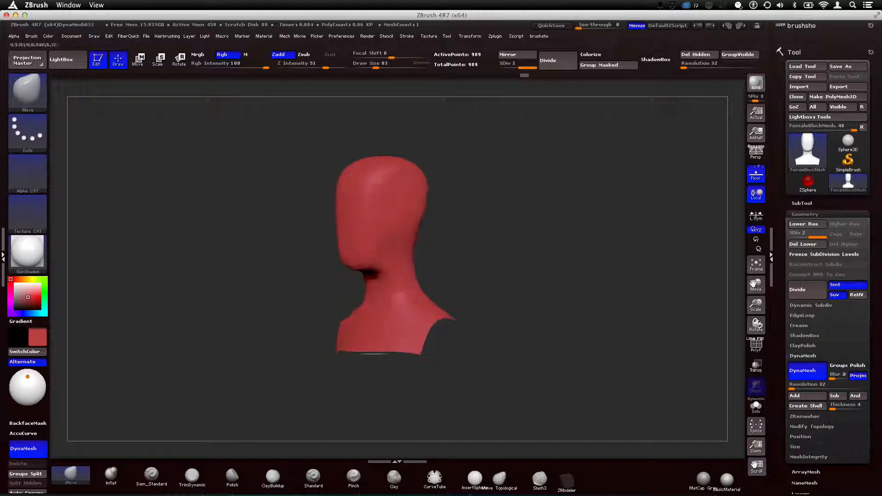
- Carve the jawline from below the ear toward the chin with the Dam_Standard brush
click(152, 476)
drag(217, 380, 277, 344)
key(bracketleft)
mouse_move(402, 234)
mouse_down()
mouse_move(393, 273)
mouse_move(375, 278)
mouse_up()
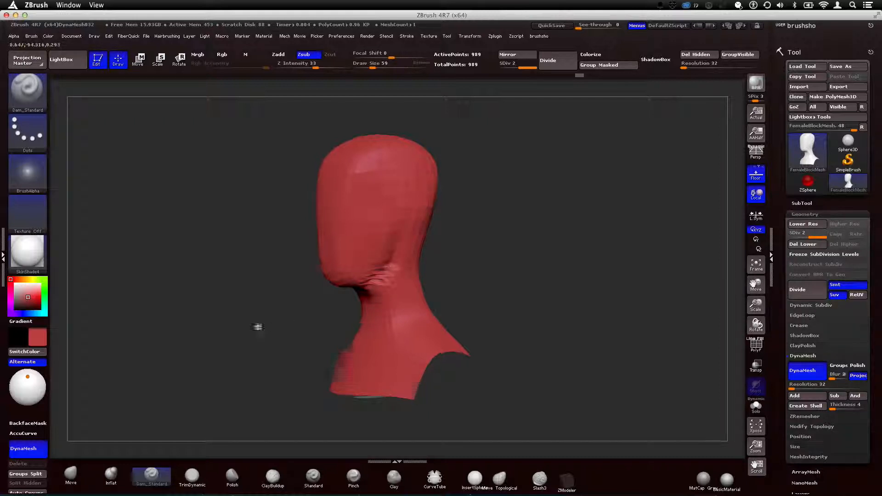
drag(262, 327, 312, 326)
mouse_move(298, 248)
mouse_down()
mouse_move(281, 250)
mouse_move(320, 202)
mouse_up()
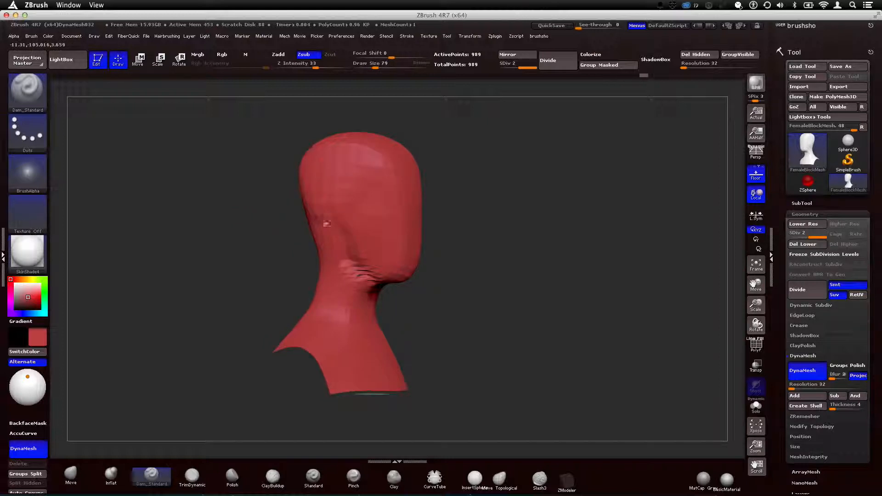
mouse_move(452, 261)
mouse_down()
mouse_move(468, 220)
mouse_move(464, 239)
mouse_move(412, 233)
mouse_move(349, 257)
mouse_move(421, 246)
mouse_up()
- Carve the collarbones and the base of the neck with a smaller Dam_Standard brush, and soften the strokes
shift+right_drag(357, 291, 366, 284)
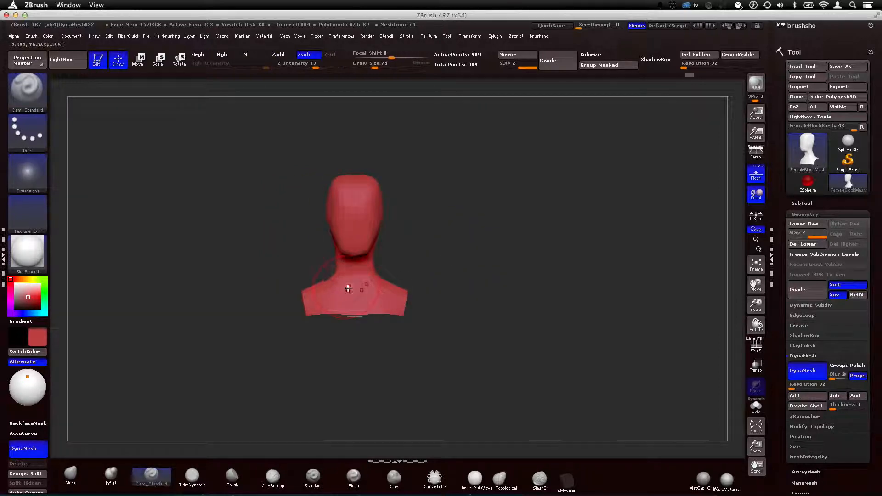
key(bracketleft)
key(bracketleft)
key(bracketleft)
key(bracketleft)
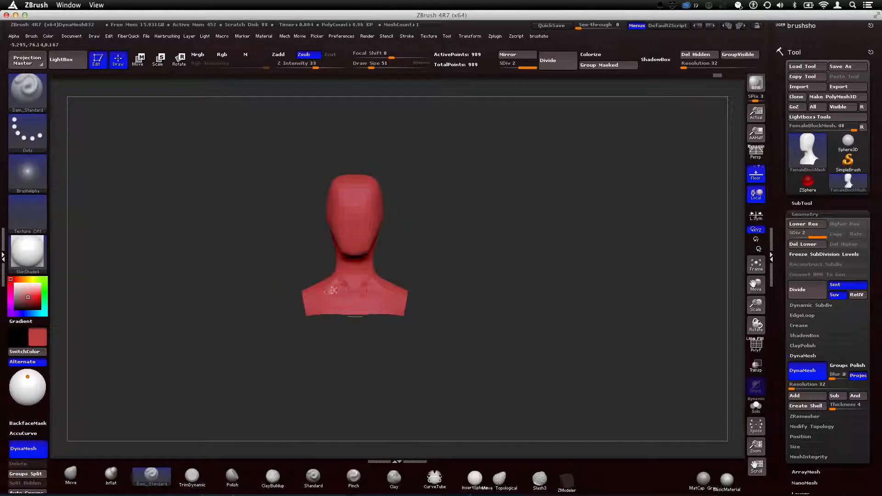
drag(348, 265, 352, 290)
key(bracketleft)
right_drag(349, 290, 472, 258)
key(bracketright)
key(bracketright)
drag(312, 244, 323, 265)
shift+right_drag(323, 265, 235, 202)
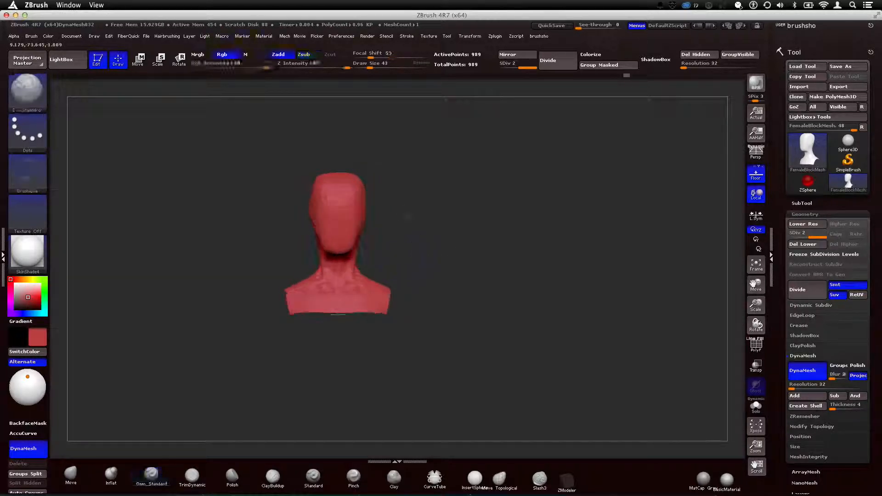
- Subdivide the bust mesh to subdivision level 3 and smooth the neck below the jaw
right_drag(491, 244, 292, 276)
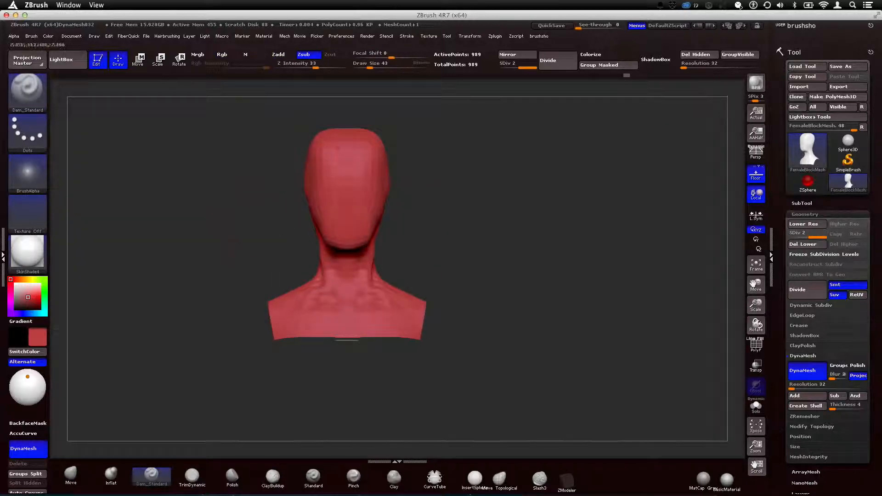
click(807, 290)
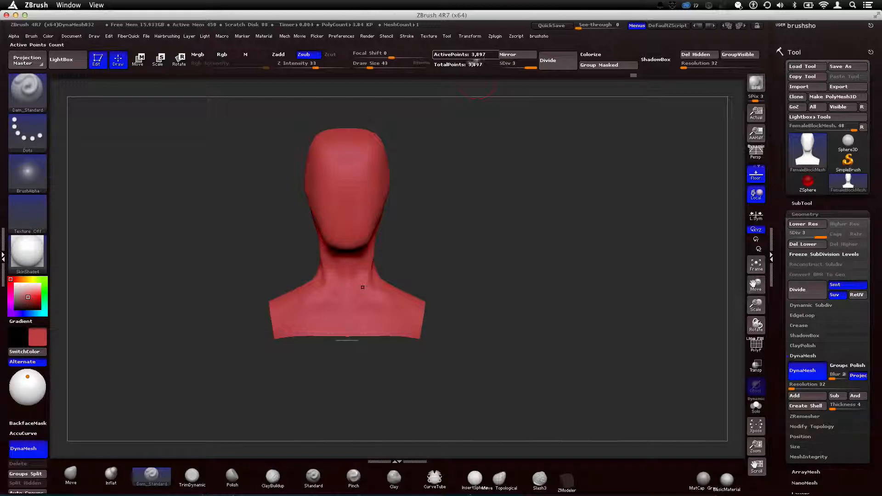
drag(505, 110, 533, 171)
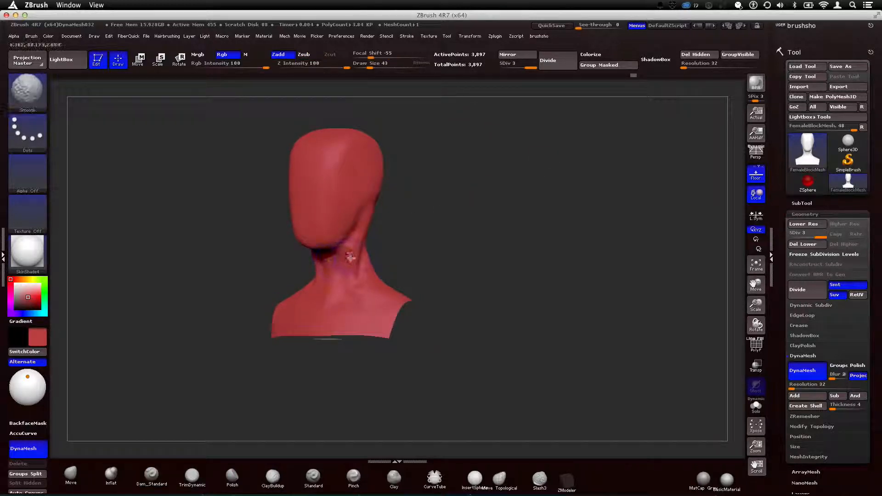
- Reshape the sides of the neck with the Move brush at draw size 55 and smooth the neck surface
click(73, 482)
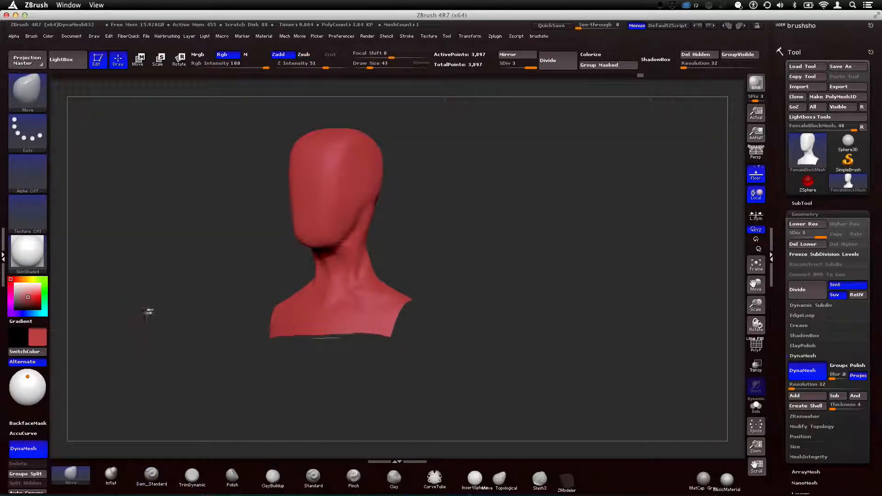
drag(146, 315, 348, 232)
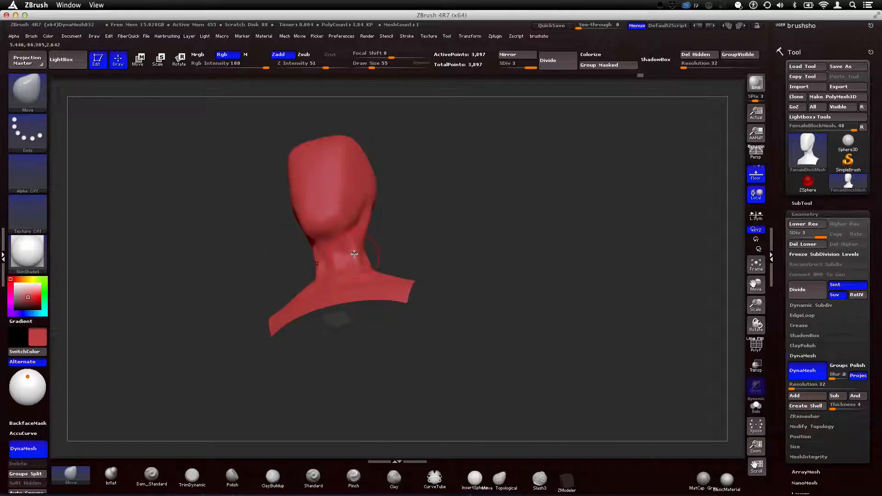
shift+drag(393, 242, 360, 254)
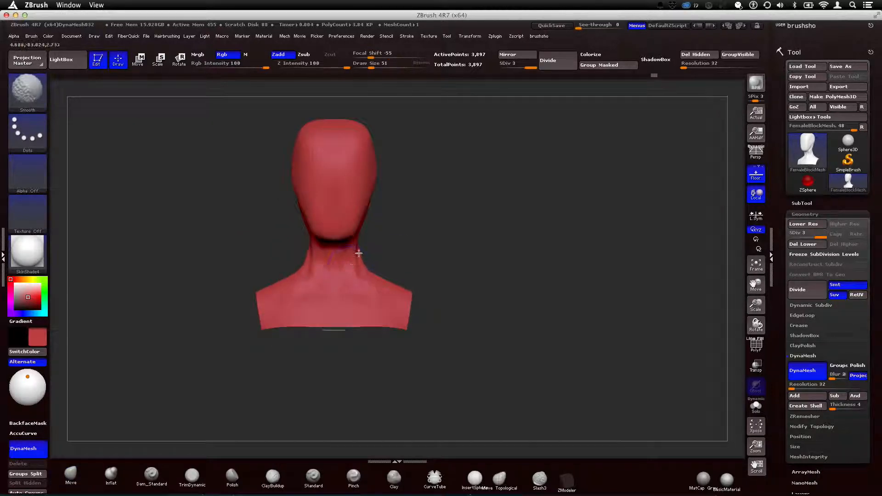
drag(358, 256, 387, 251)
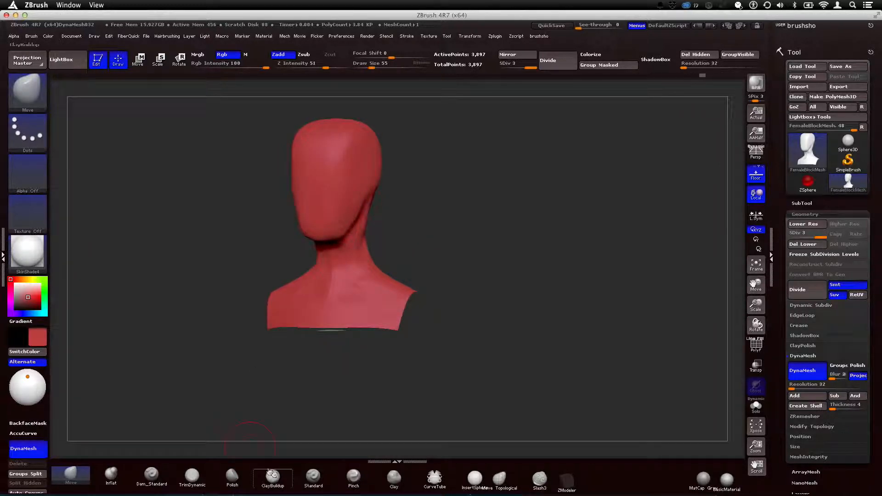
- Carve the temple plane and the jawline from below the ear with the Dam_Standard brush at draw size 63
click(156, 480)
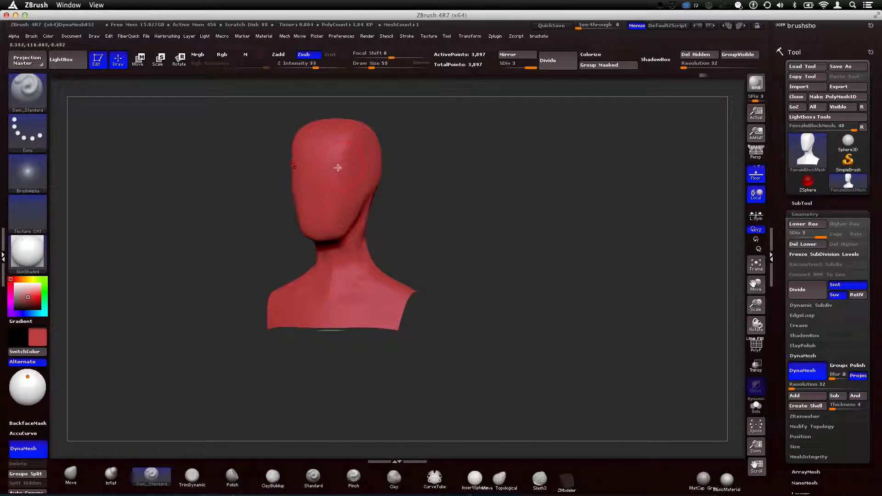
drag(379, 143, 282, 172)
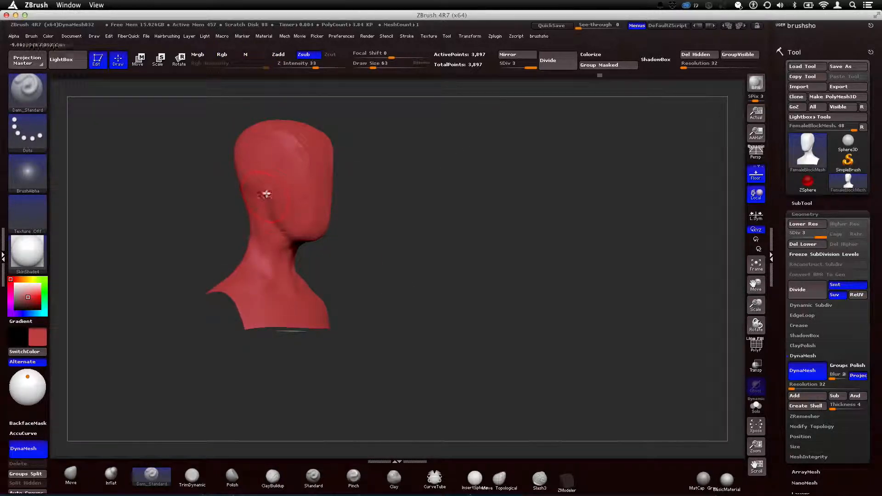
mouse_move(275, 214)
mouse_down()
mouse_move(305, 239)
mouse_move(356, 208)
mouse_move(279, 223)
mouse_up()
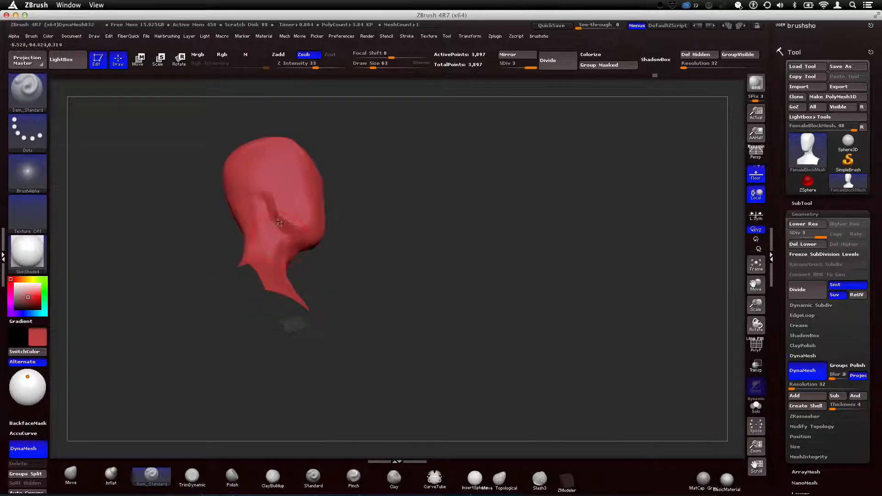
mouse_move(342, 275)
mouse_down()
mouse_move(375, 300)
mouse_move(138, 335)
mouse_up()
- Pull the chin and lower jaw into a narrower, sharper shape with the Move brush at about draw size 51
key(b)
key(m)
key(v)
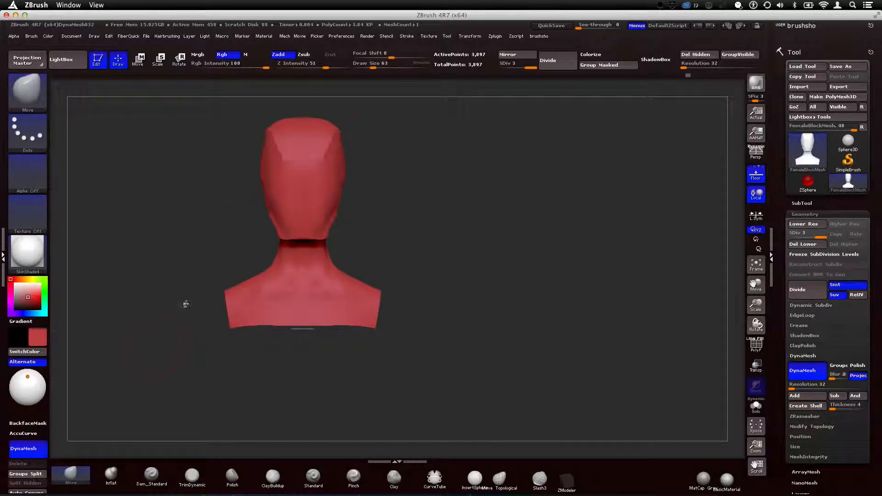
alt+drag(186, 304, 190, 330)
drag(280, 240, 284, 237)
key(bracketright)
mouse_move(361, 215)
mouse_down()
mouse_move(341, 218)
mouse_move(319, 245)
mouse_up()
key(bracketleft)
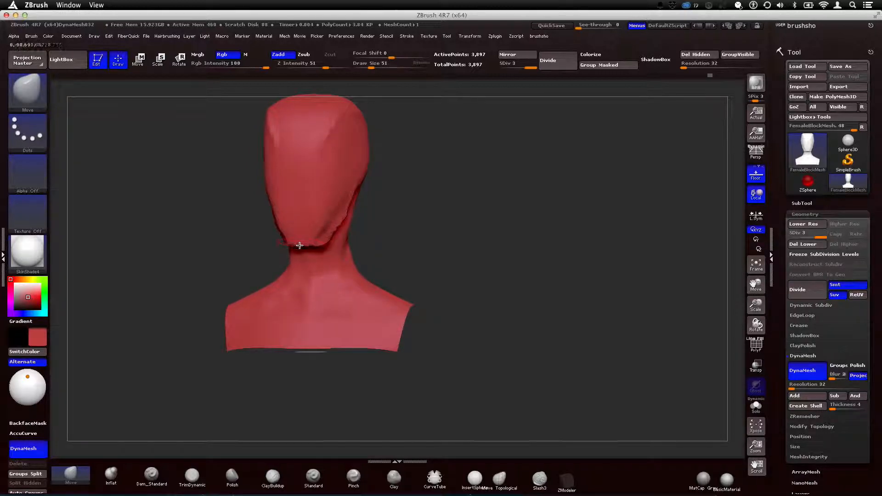
drag(396, 217, 387, 225)
key(bracketright)
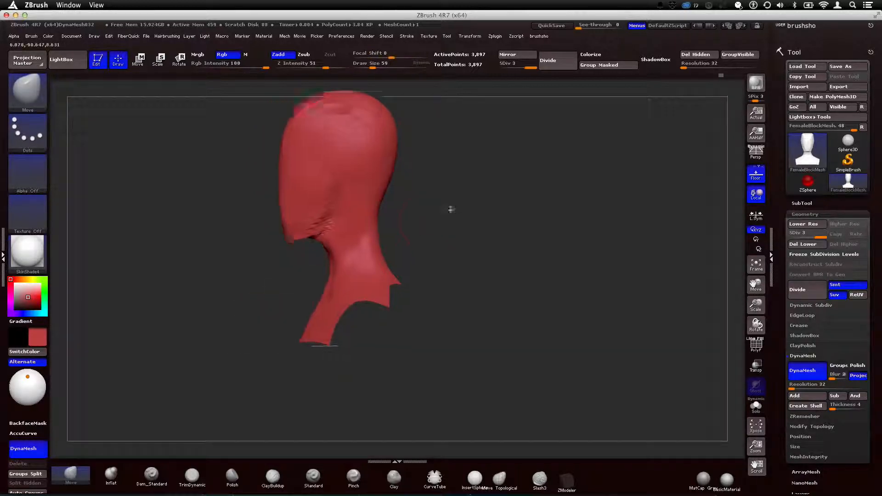
- Adjust the profile of the head, jaw and shoulders with the Move brush, reducing its draw size to 47
alt+drag(454, 216, 384, 191)
key(bracketright)
key(bracketleft)
drag(363, 257, 324, 312)
key(bracketleft)
key(bracketleft)
key(bracketleft)
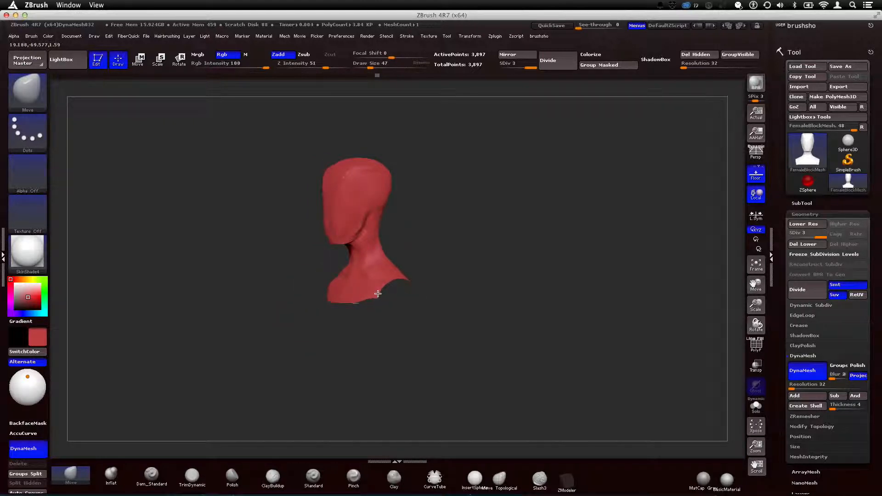
- Smooth the rough jawline down the side of the face, and adjust the shoulder slope with the Move brush at draw size 39
shift+drag(420, 298, 457, 302)
mouse_move(427, 248)
alt+mouse_down()
mouse_move(421, 232)
mouse_move(408, 261)
mouse_move(438, 258)
alt+mouse_up()
shift+drag(317, 251, 303, 218)
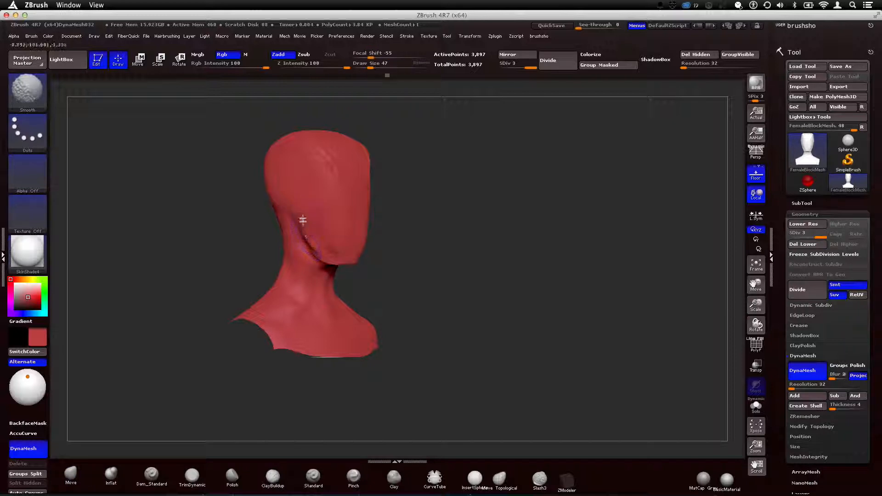
mouse_move(425, 260)
alt+mouse_down()
mouse_move(394, 240)
mouse_move(396, 263)
alt+mouse_up()
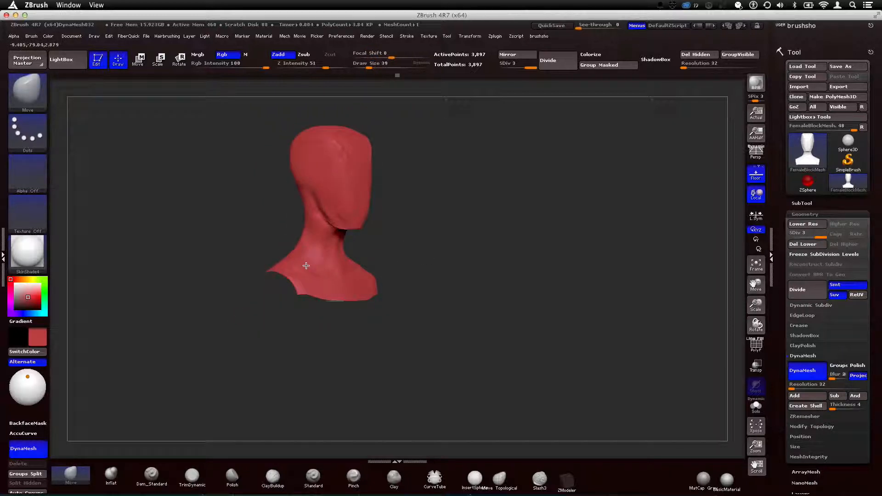
mouse_move(303, 258)
mouse_down()
mouse_move(417, 256)
mouse_move(404, 275)
mouse_up()
- Build up the neck muscles and collarbone area with the Standard brush, and smooth the slope from neck to shoulder
click(313, 476)
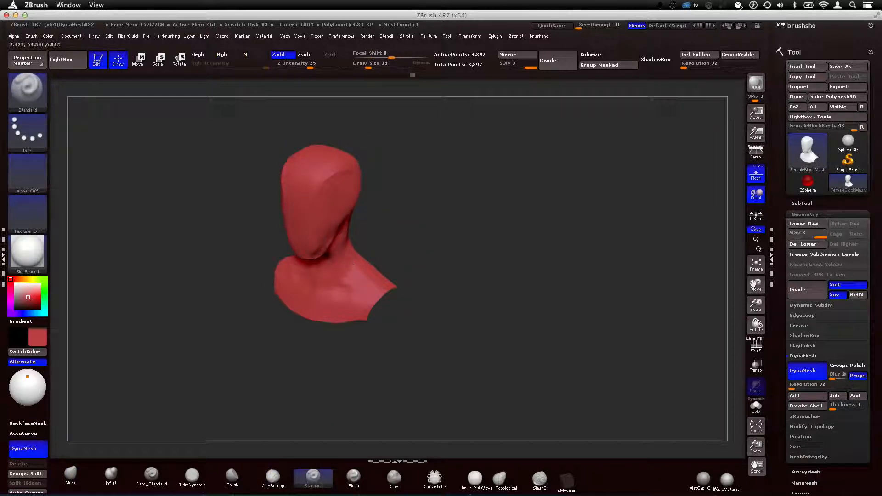
drag(406, 285, 453, 274)
drag(334, 252, 304, 253)
mouse_move(464, 259)
shift+mouse_down()
mouse_move(482, 252)
mouse_move(431, 260)
shift+mouse_up()
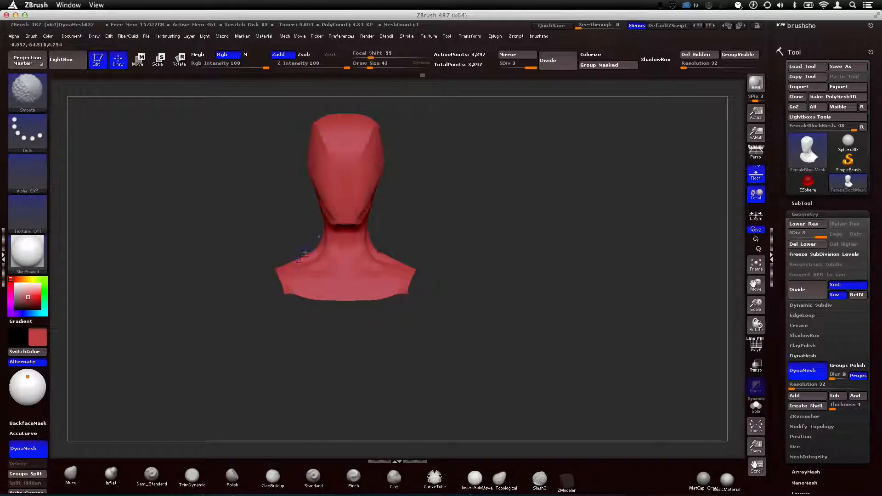
- Add volume to the front of the throat with the Standard brush at draw size 31
drag(461, 292, 498, 298)
key([)
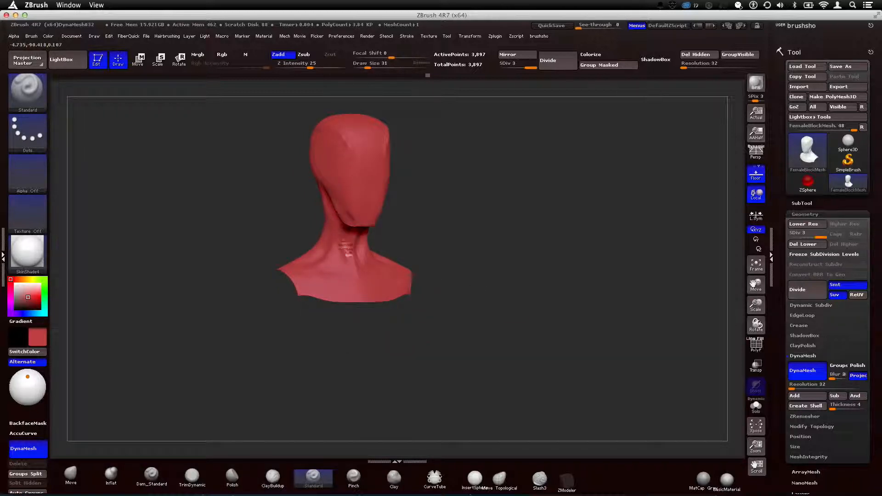
shift+drag(368, 272, 357, 268)
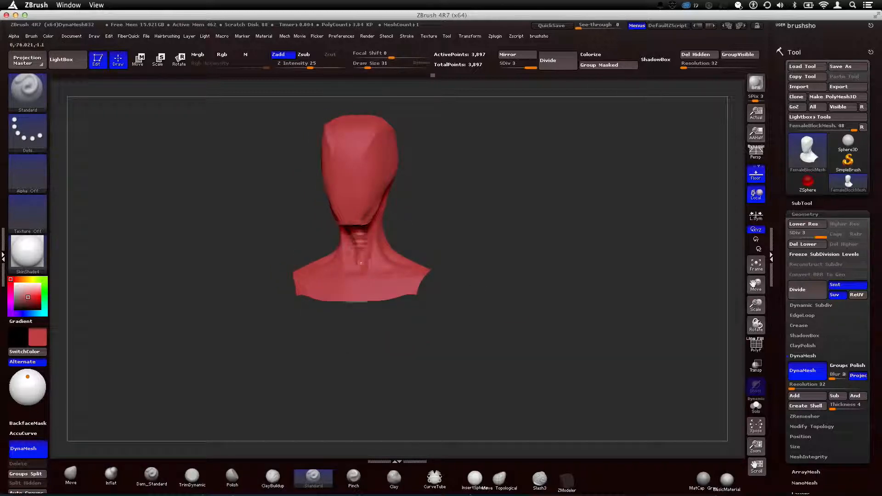
- Fill out the throat between the neck muscles with the ClayBuildup brush and smooth the strokes
click(272, 478)
drag(364, 335, 356, 342)
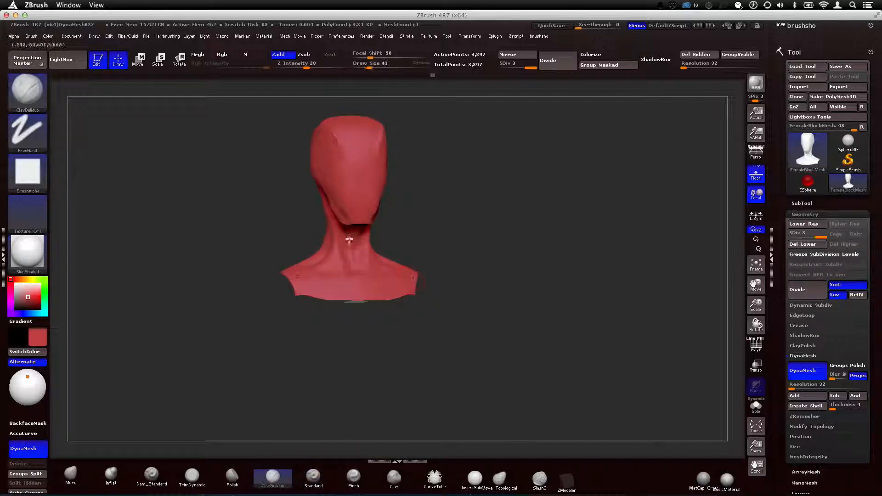
key(shift)
mouse_move(345, 238)
shift+mouse_down()
mouse_move(334, 209)
mouse_move(358, 232)
shift+mouse_up()
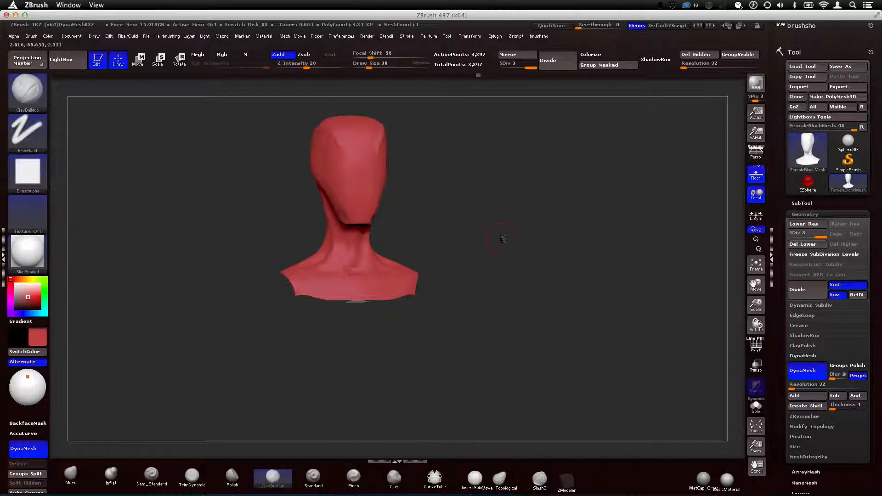
- Set the Smooth brush's Z Intensity to 43 and return to the ClayBuildup brush
drag(502, 239, 413, 234)
key(shift)
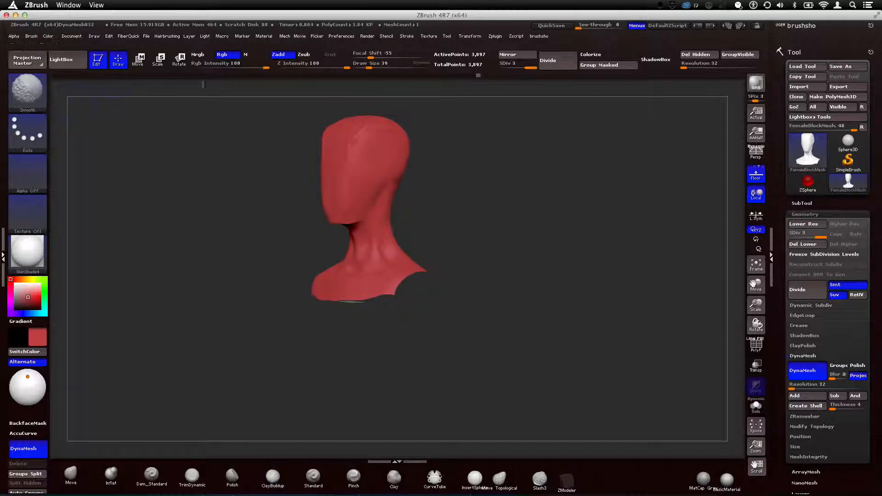
click(327, 67)
text(51)
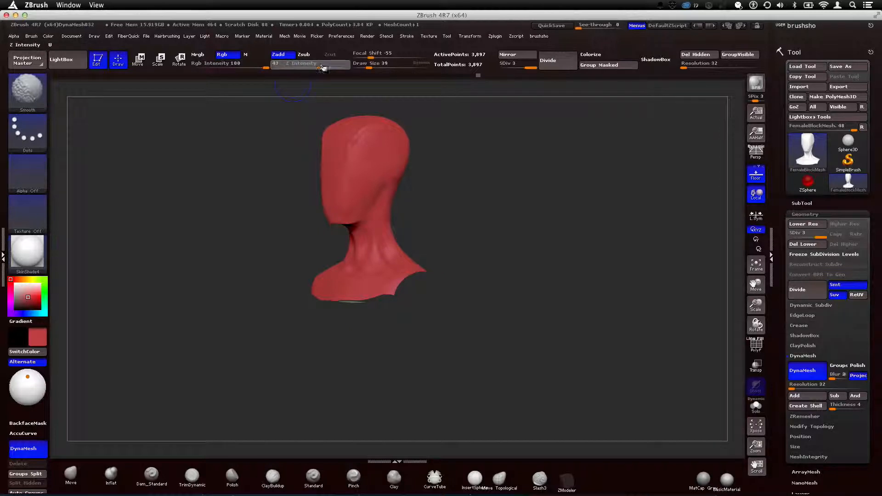
key(Return)
key(b)
key(c)
key(b)
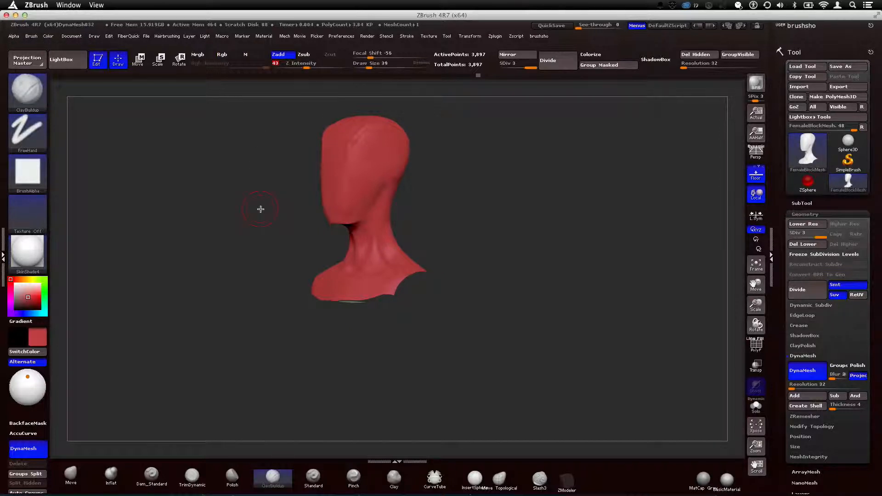
key(ctrl)
- Carve the side planes of the face from the temple to the jaw with the Dam_Standard brush at draw size 51
mouse_move(503, 254)
mouse_down()
mouse_move(523, 232)
mouse_move(456, 187)
mouse_move(349, 194)
mouse_up()
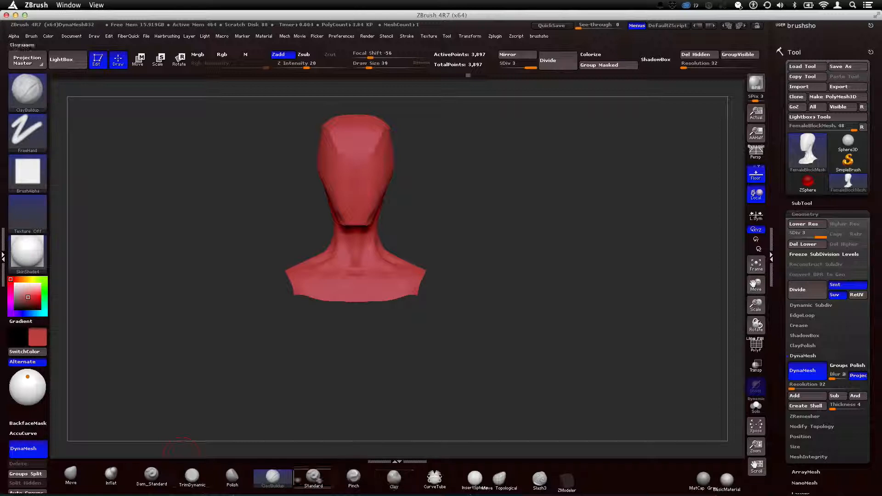
click(163, 478)
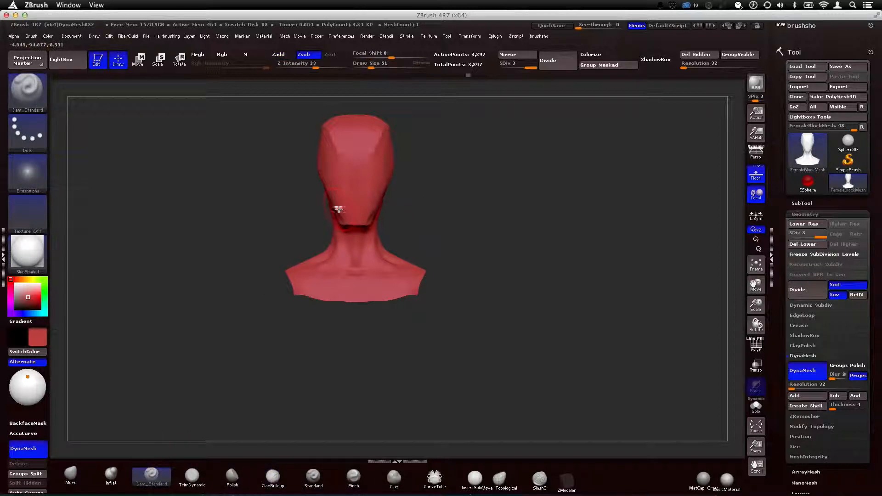
drag(329, 140, 331, 185)
- Subdivide the bust to level 4, choose the TrimDynamic brush, and inspect the face's polygon wireframe up close before hiding it
click(801, 289)
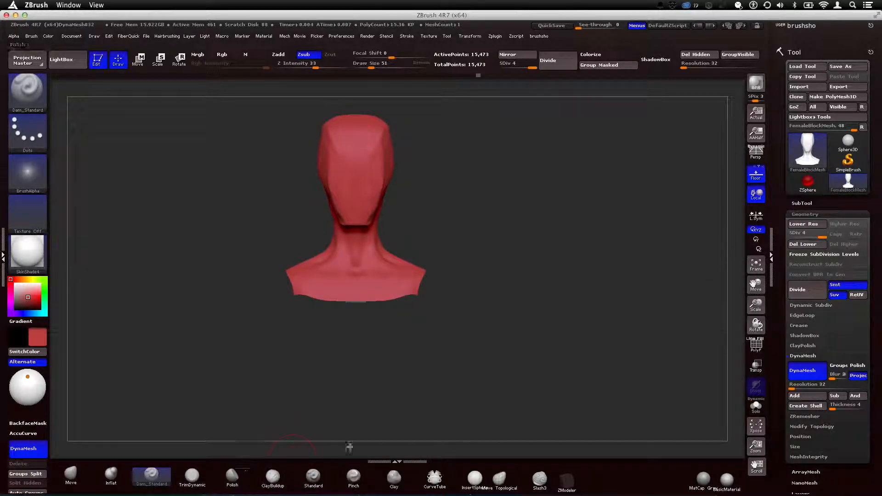
click(192, 478)
click(755, 345)
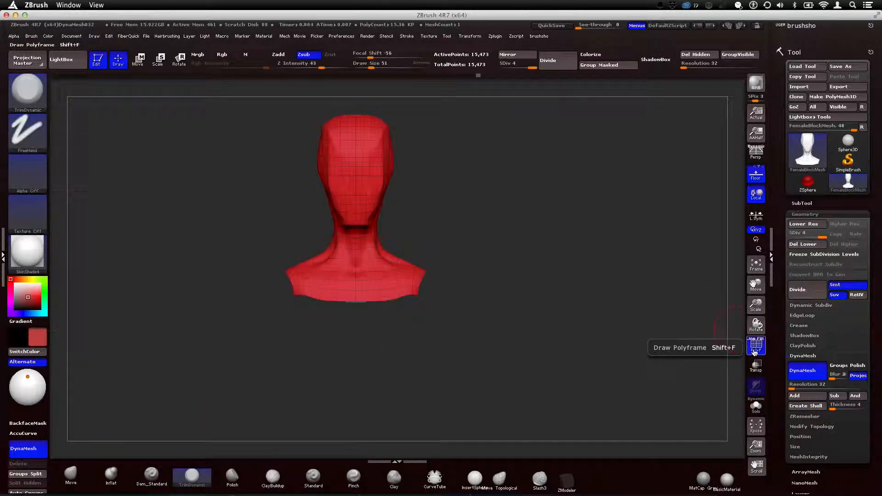
alt+drag(413, 164, 327, 239)
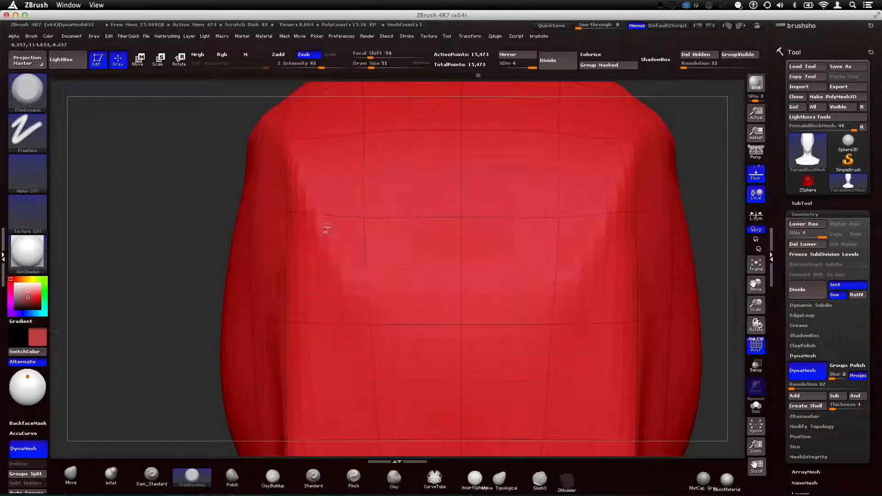
alt+drag(132, 291, 202, 216)
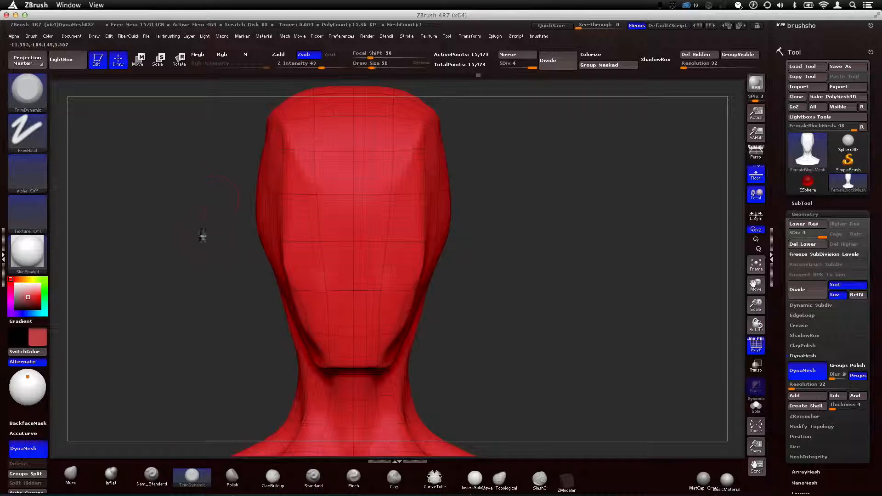
alt+drag(522, 311, 497, 232)
click(755, 345)
- Flatten the forehead, temple and cheek planes with the TrimDynamic brush at about draw size 87
drag(240, 247, 463, 225)
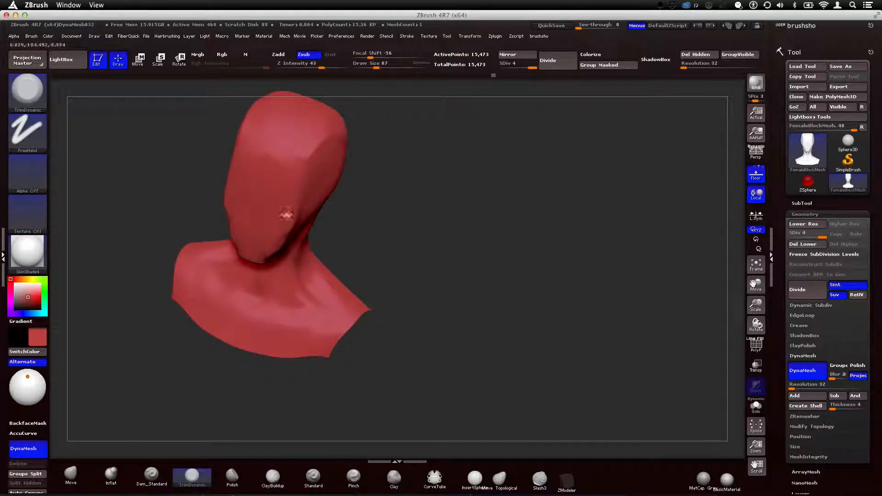
drag(367, 232, 261, 255)
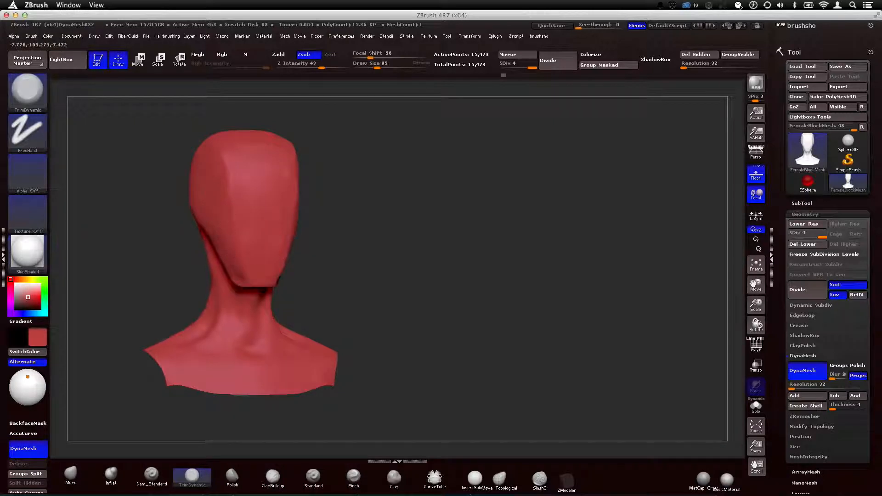
- Adjust the cheek and jaw contour with the Move brush at draw size 79
key(b)
key(m)
key(v)
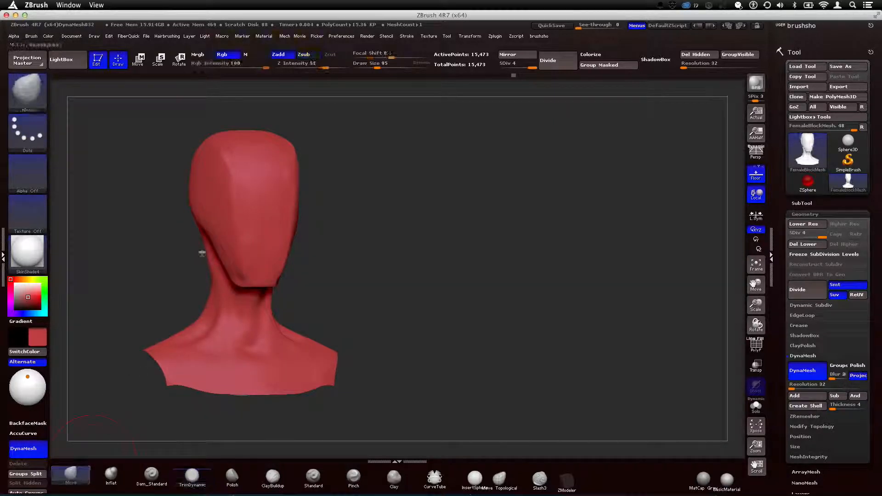
mouse_move(211, 244)
mouse_down()
mouse_move(354, 199)
mouse_move(303, 245)
mouse_move(370, 263)
mouse_move(348, 244)
mouse_move(281, 289)
mouse_move(315, 217)
mouse_up()
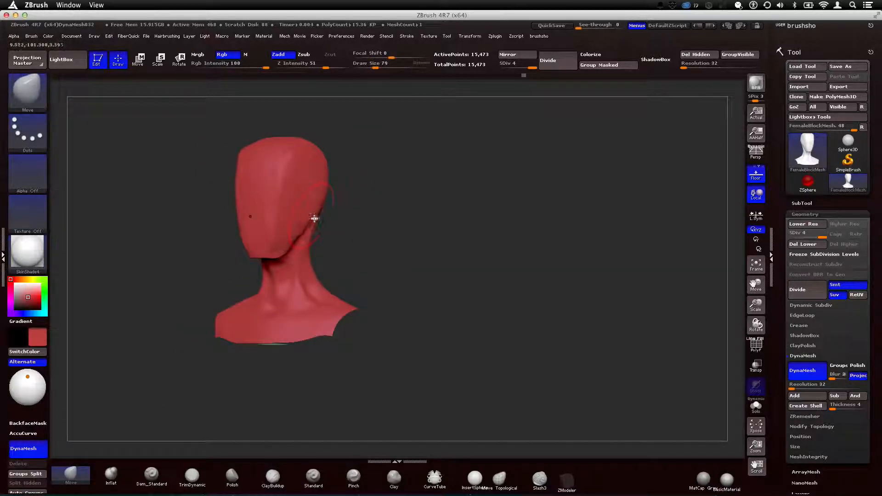
- Refine the head's side contour at the cheeks and jaw with the Move brush at draw size 91
mouse_move(386, 172)
shift+mouse_down()
mouse_move(391, 242)
mouse_move(402, 197)
mouse_move(364, 209)
shift+mouse_up()
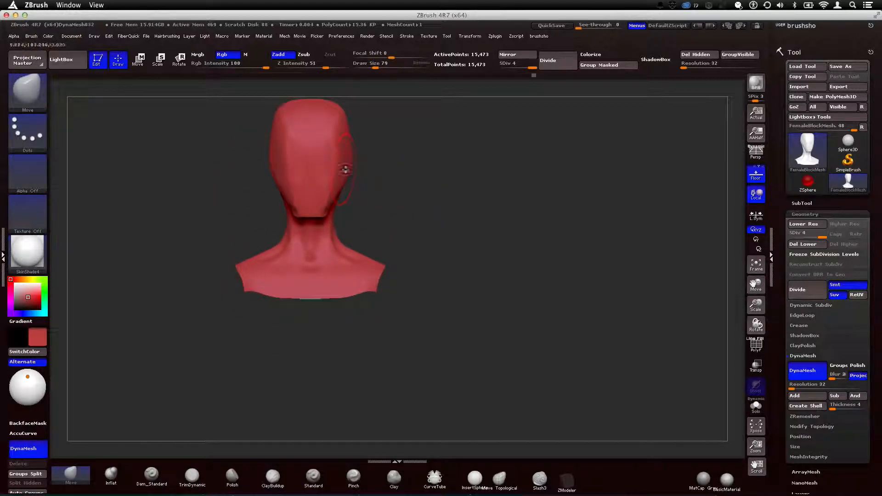
alt+drag(398, 194, 364, 217)
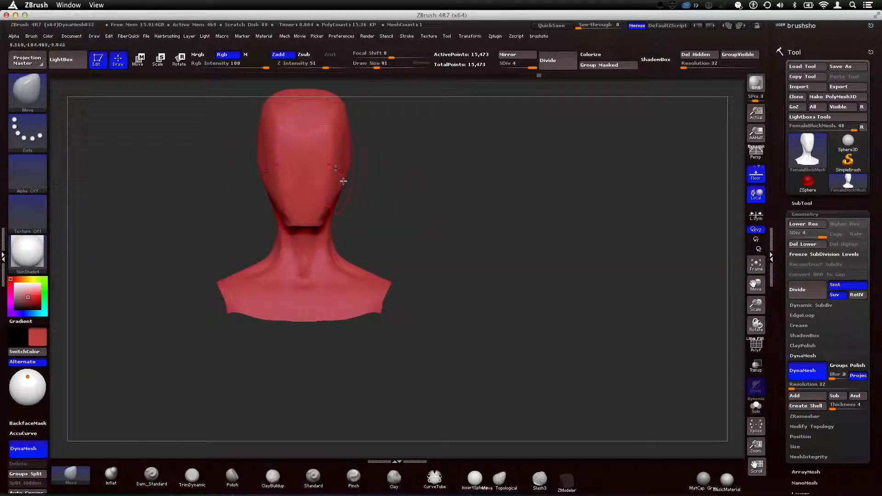
mouse_move(252, 229)
mouse_down()
mouse_move(274, 208)
mouse_move(260, 194)
mouse_move(265, 184)
mouse_move(217, 209)
mouse_up()
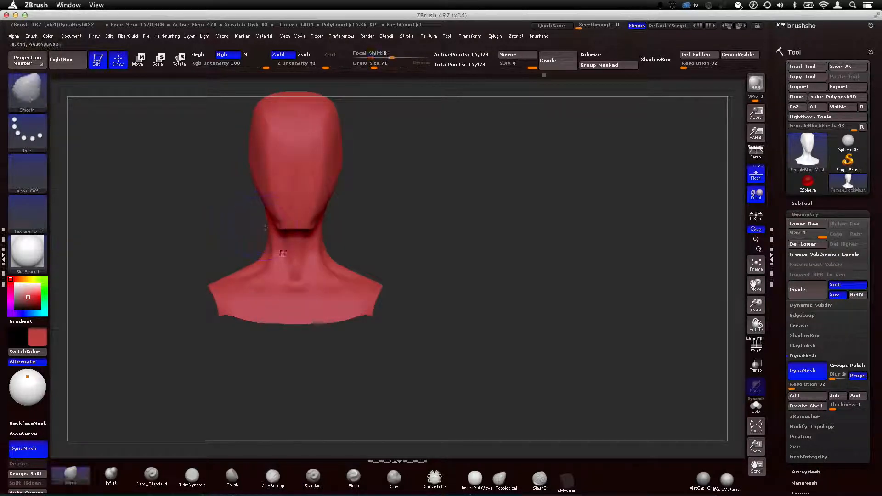
- Build up the neck muscles running down to the pit of the neck with the ClayBuildup brush at about draw size 43
click(272, 480)
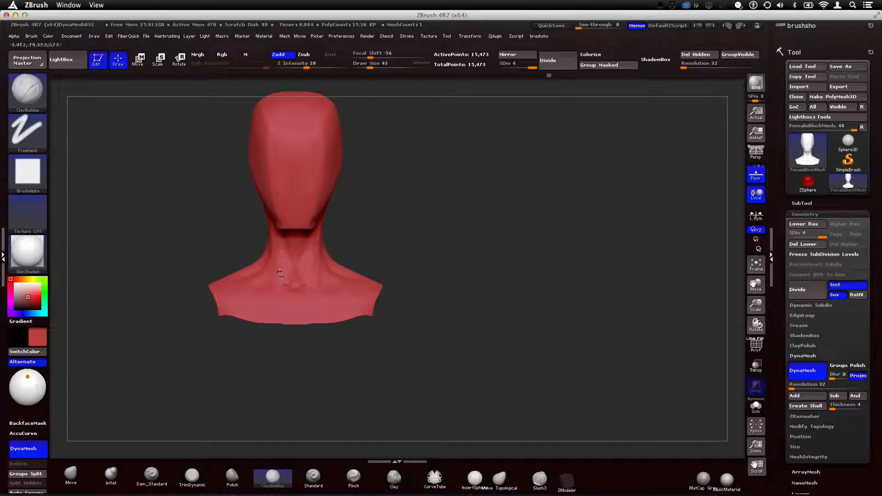
drag(231, 234, 248, 250)
key(])
mouse_move(297, 297)
mouse_down()
mouse_move(290, 285)
mouse_move(268, 282)
mouse_move(269, 261)
mouse_up()
key([)
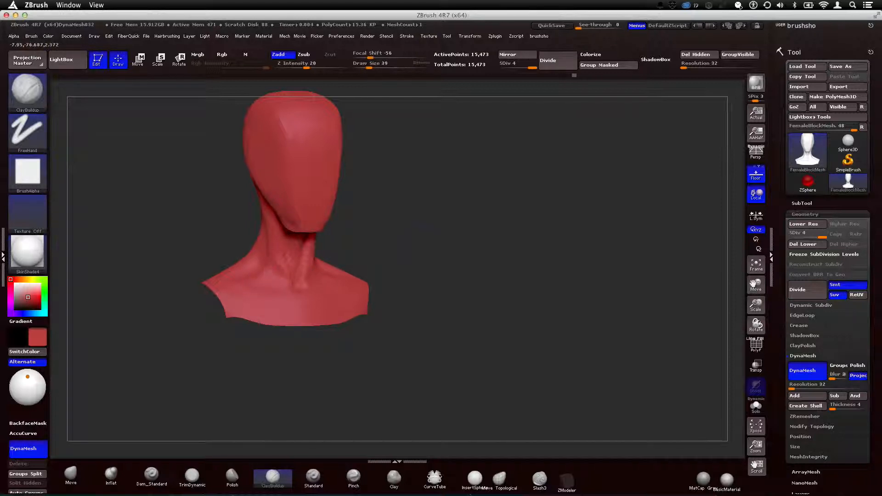
- Build up the collarbones across the upper chest with the ClayBuildup brush, using draw sizes of about 31 to 43
shift+drag(413, 229, 395, 230)
mouse_move(280, 269)
shift+mouse_down()
mouse_move(276, 258)
mouse_move(298, 286)
mouse_move(252, 295)
mouse_move(233, 292)
mouse_move(237, 281)
shift+mouse_up()
key([)
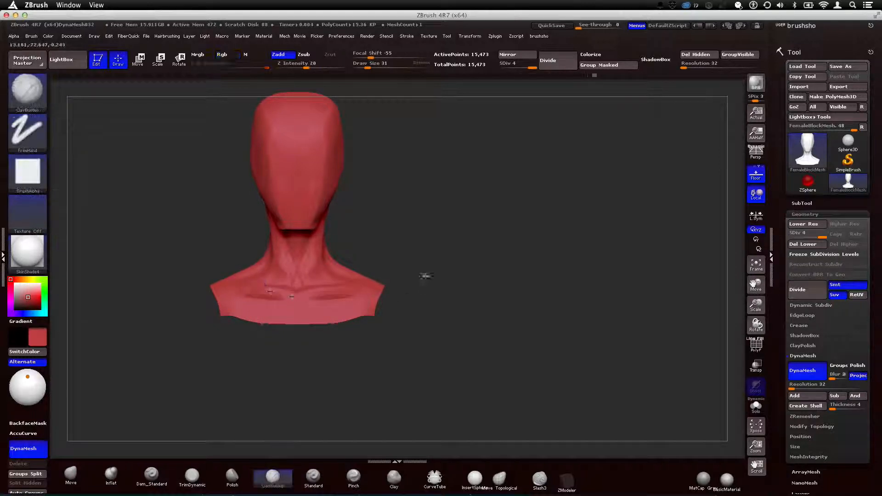
drag(425, 276, 339, 291)
key(])
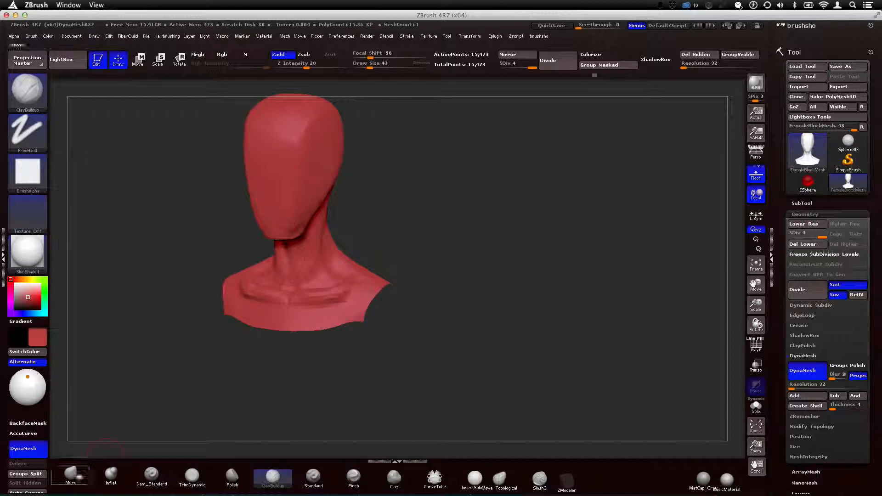
- Reshape the shoulders and collarbones with the Move brush at draw sizes 59 and 39
key(b)
key(m)
key(v)
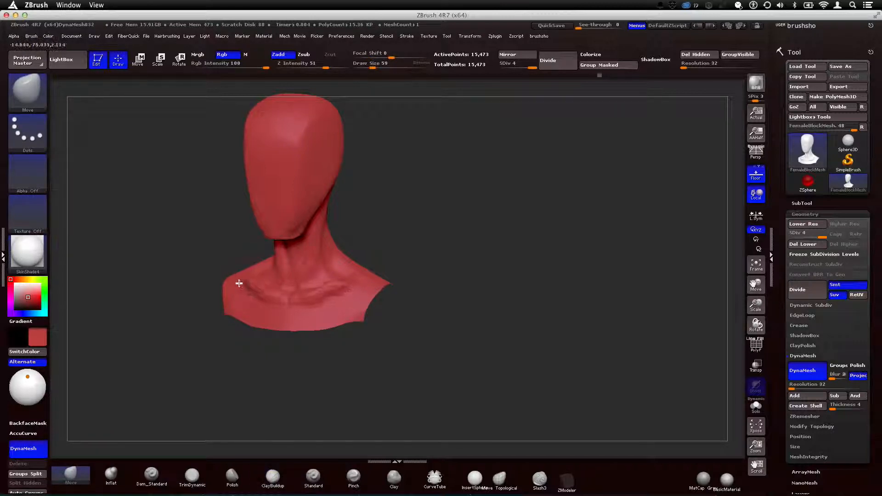
mouse_move(232, 274)
mouse_down()
mouse_move(307, 292)
mouse_move(230, 260)
mouse_move(348, 266)
mouse_move(454, 230)
mouse_up()
key(])
mouse_move(222, 262)
mouse_down()
mouse_move(246, 264)
mouse_move(241, 272)
mouse_move(283, 274)
mouse_up()
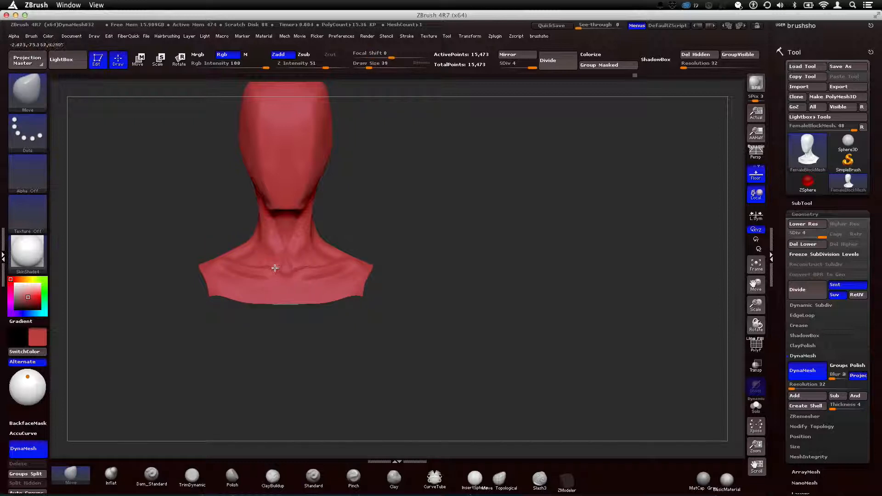
alt+drag(429, 248, 425, 193)
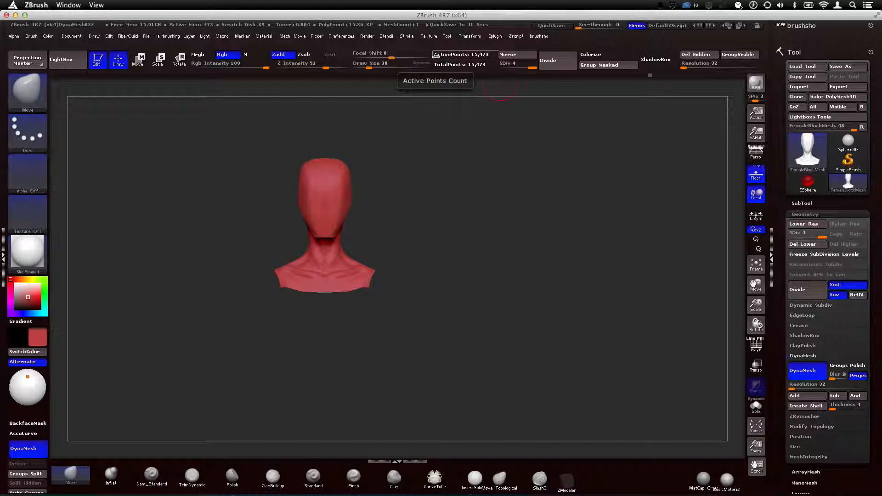
- Show the bust's polygon wireframe and compare subdivision level 1 with level 4
click(755, 346)
mouse_move(437, 203)
alt+mouse_down()
mouse_move(473, 291)
mouse_move(503, 280)
mouse_move(482, 211)
alt+mouse_up()
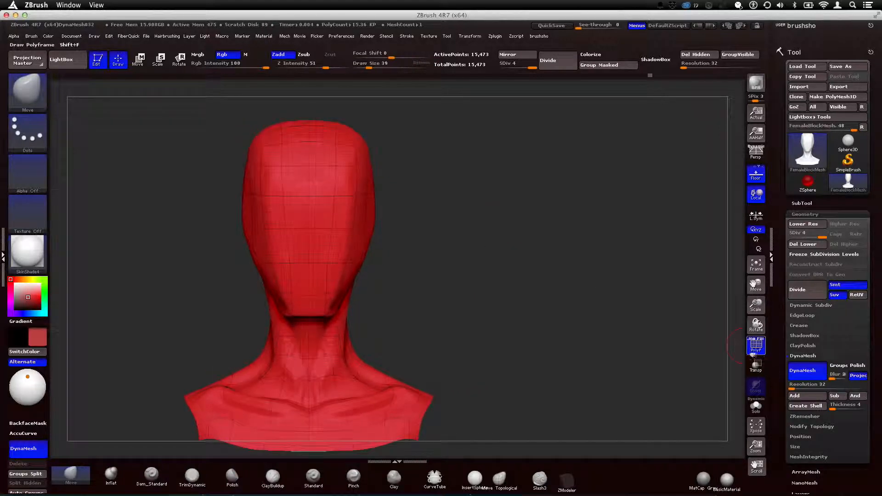
drag(823, 236, 786, 239)
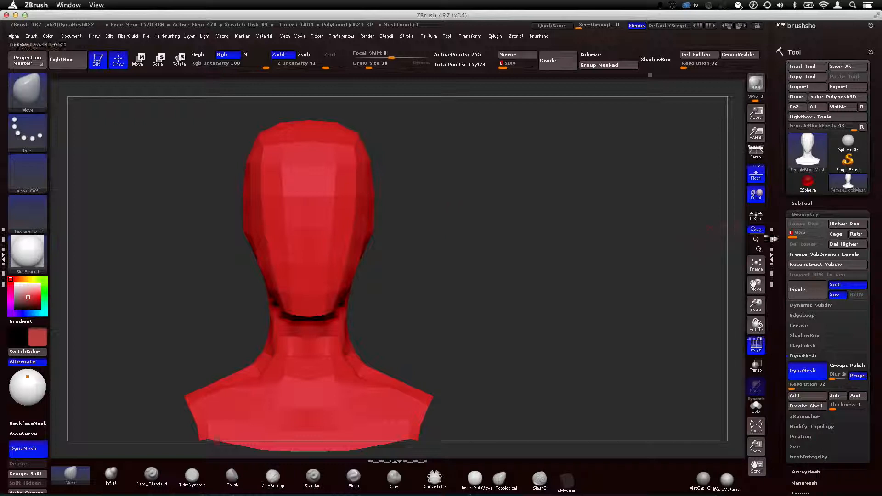
drag(798, 238, 824, 238)
alt+drag(510, 232, 564, 231)
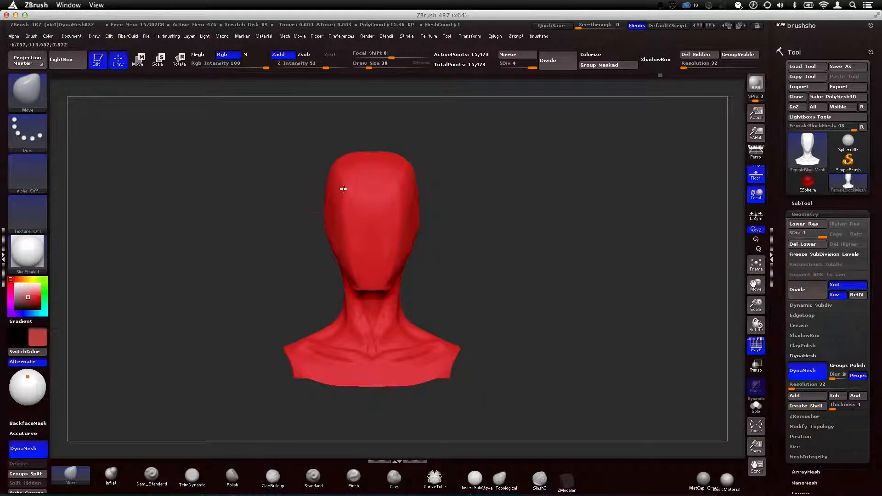
- Drop the bust to subdivision level 1, then step up through levels 2 and 3 to 4, examining the form at each level
drag(489, 222, 473, 217)
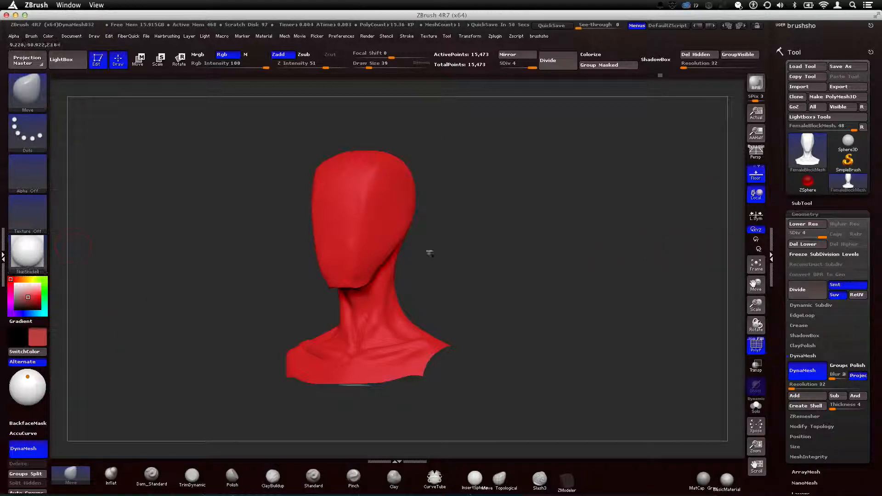
shift+drag(457, 247, 496, 246)
drag(820, 235, 794, 239)
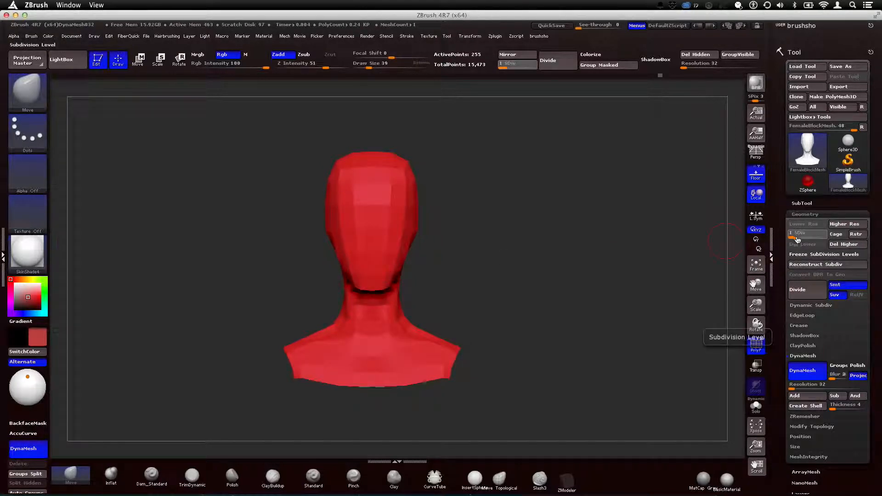
click(808, 290)
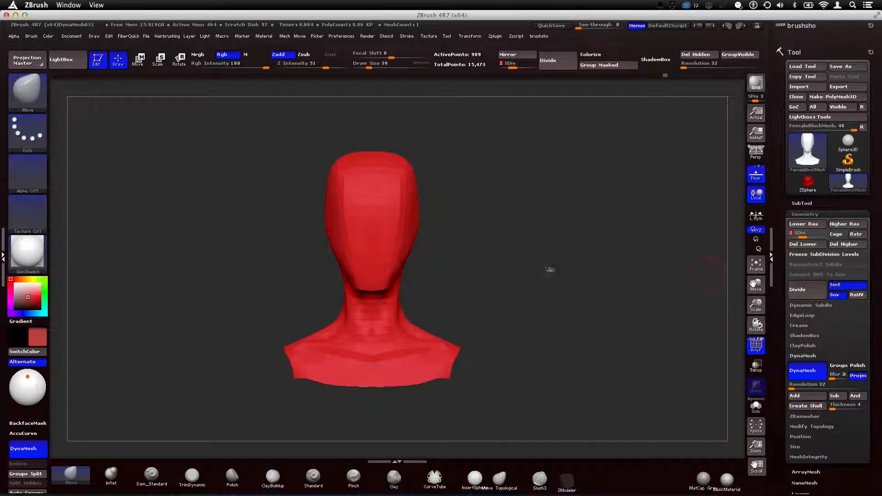
key(f)
drag(457, 258, 362, 250)
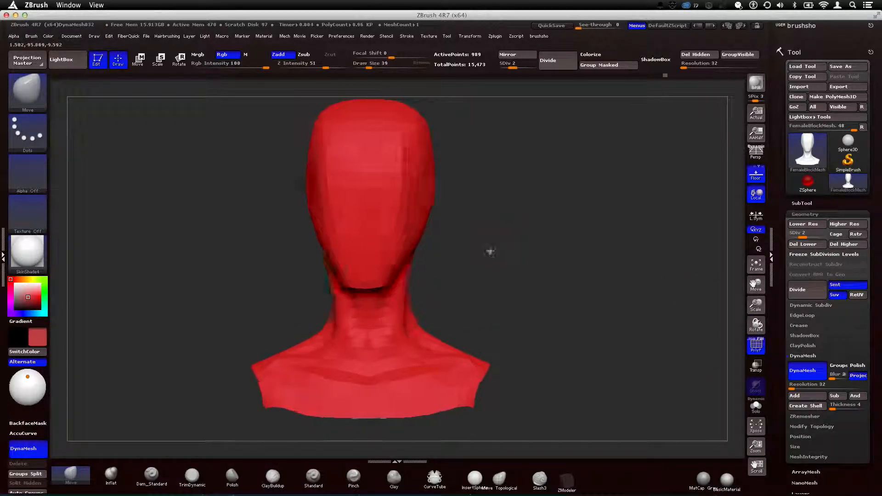
drag(490, 250, 312, 232)
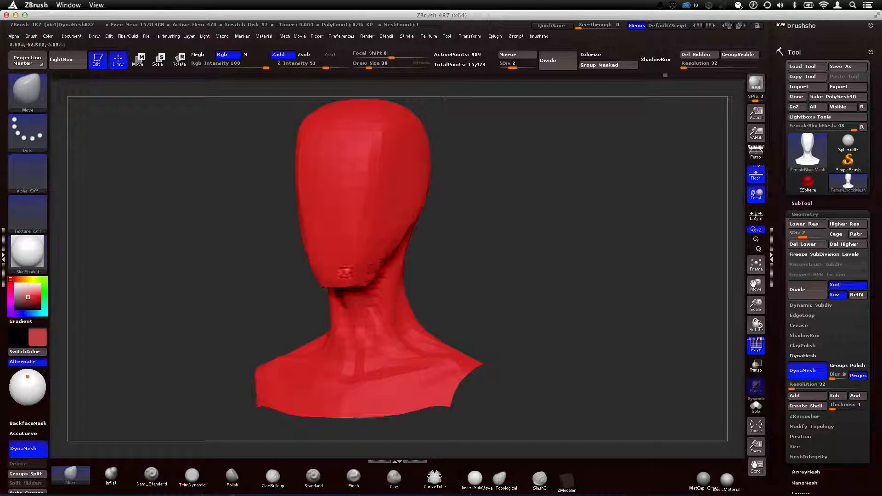
drag(801, 233, 812, 233)
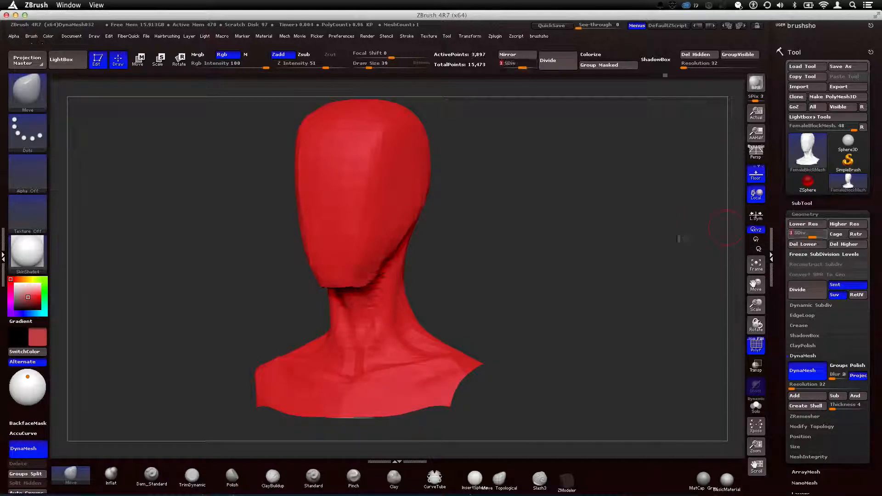
key(d)
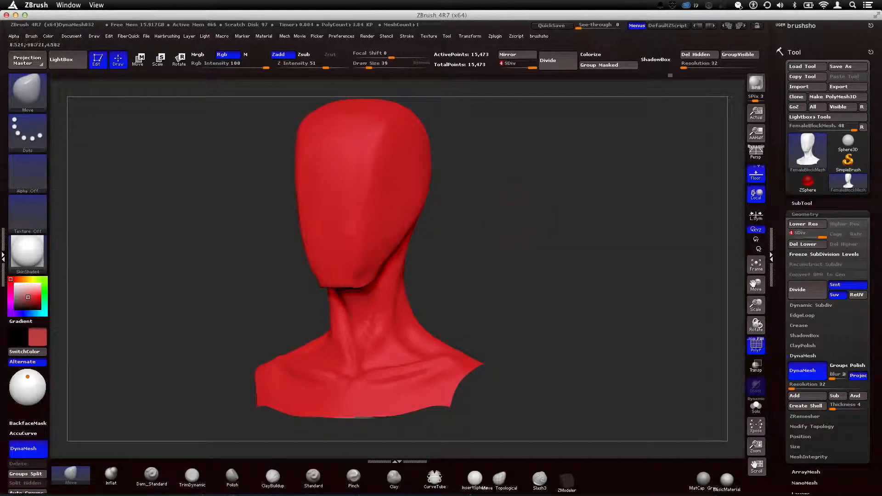
- Soften the neck muscles beneath the jaw with the Smooth brush at draw size 43
key(shift)
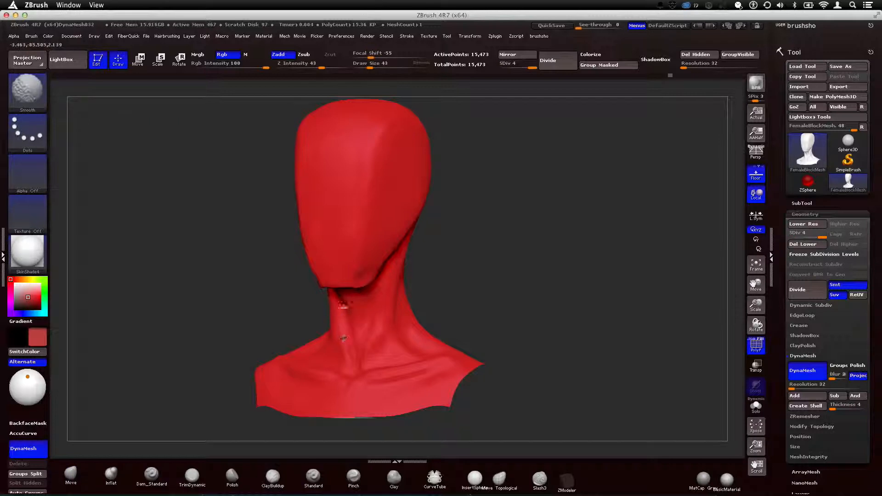
mouse_move(544, 286)
shift+mouse_down()
mouse_move(507, 284)
mouse_move(469, 299)
mouse_move(508, 282)
mouse_move(510, 222)
shift+mouse_up()
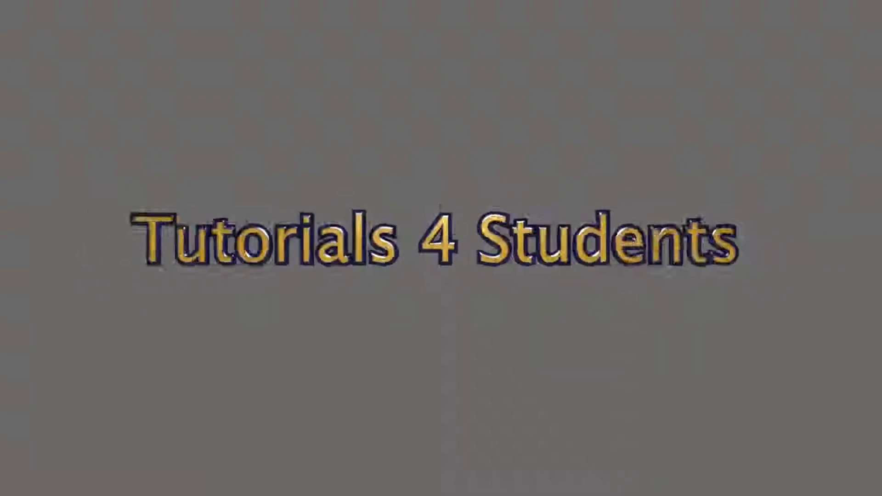